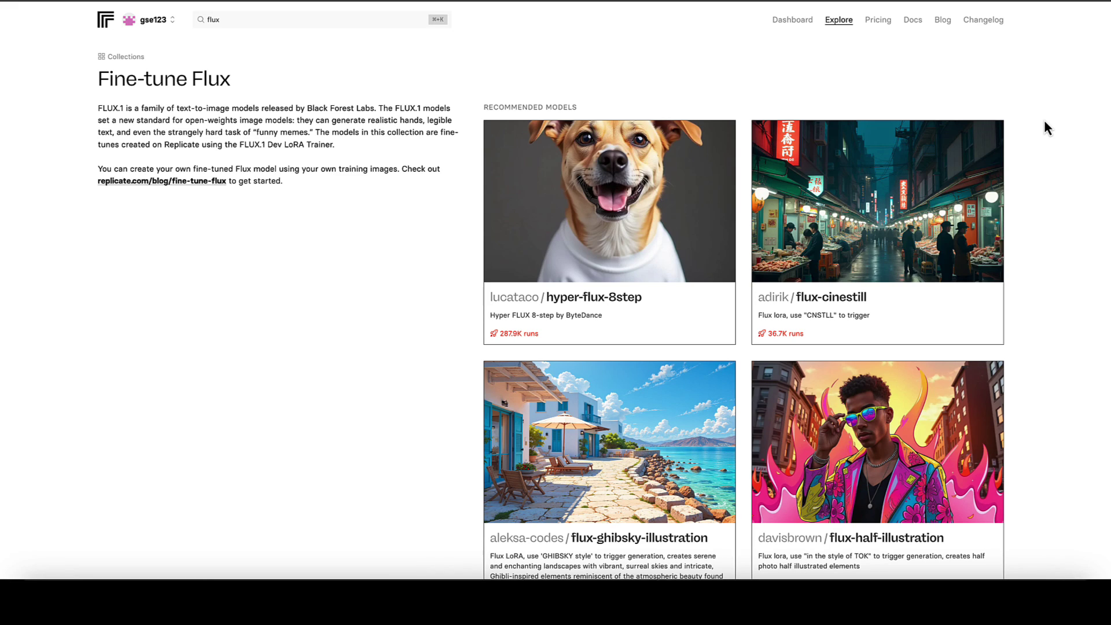
Scroll through the Fine-tune Flux collection's model cards, such as flux-mjv3 and flux-tarot-v1.
scroll(1045, 123, "down", 5)
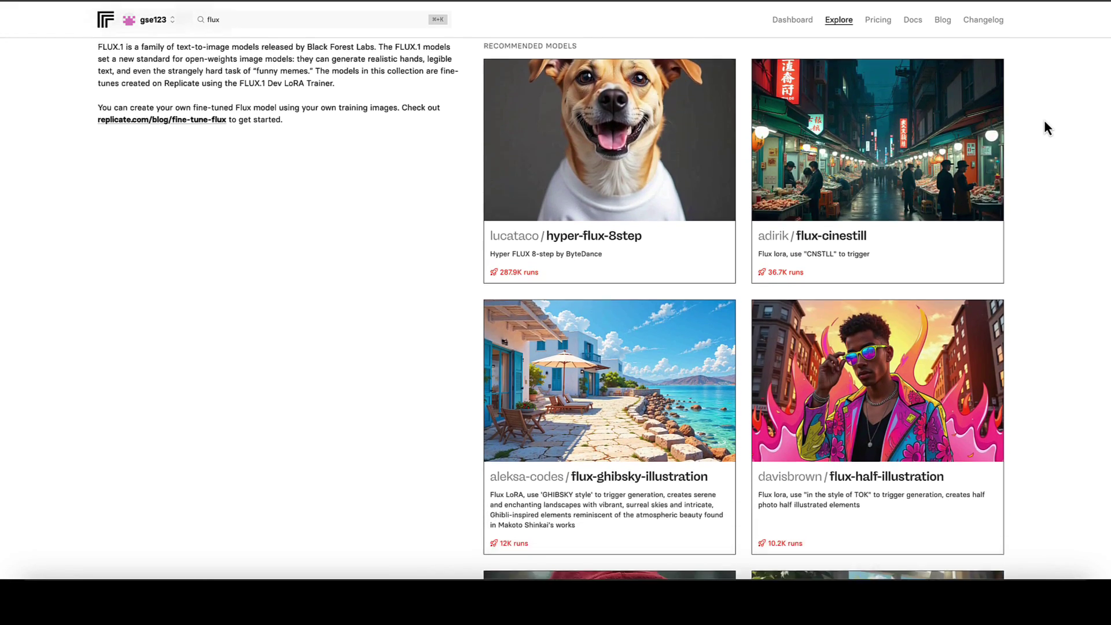
scroll(1044, 119, "down", 12)
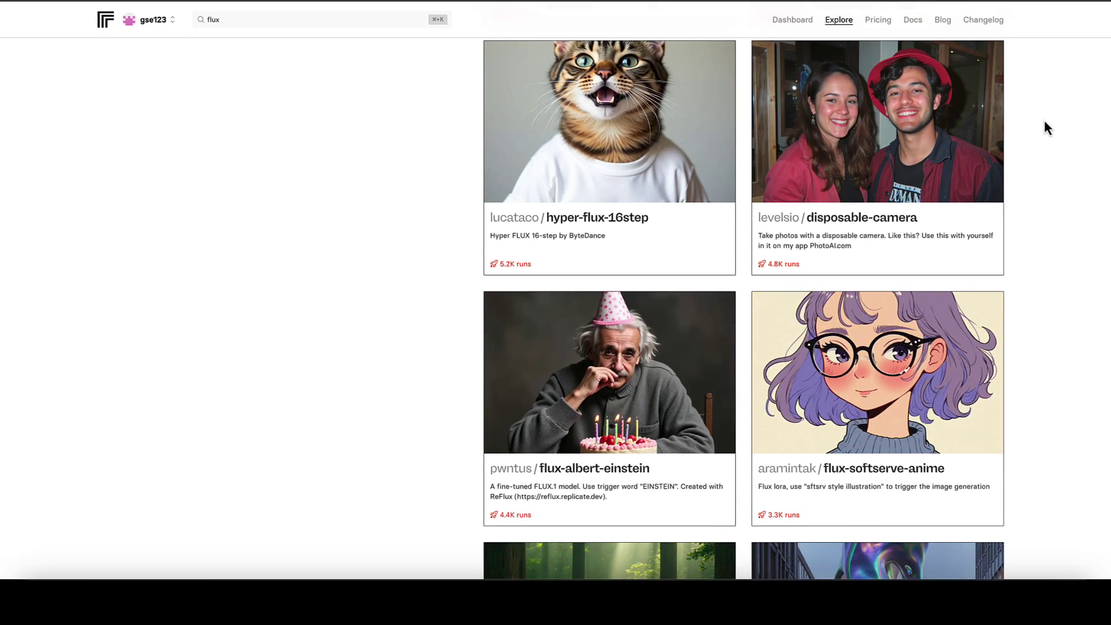
scroll(1044, 120, "down", 3)
scroll(1044, 120, "down", 4)
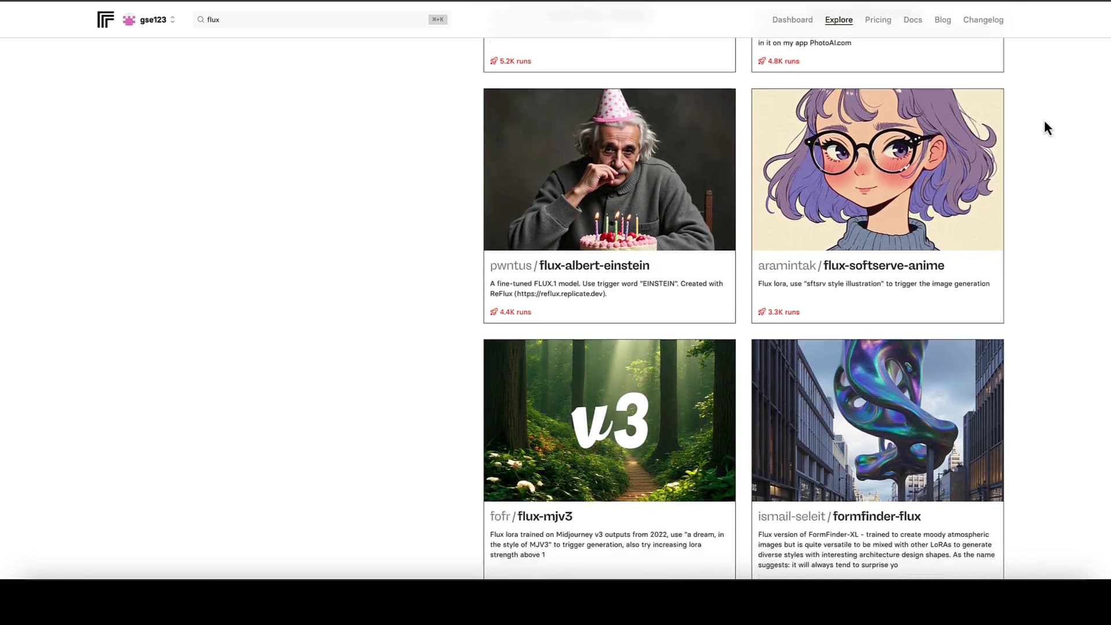
scroll(1044, 120, "down", 3)
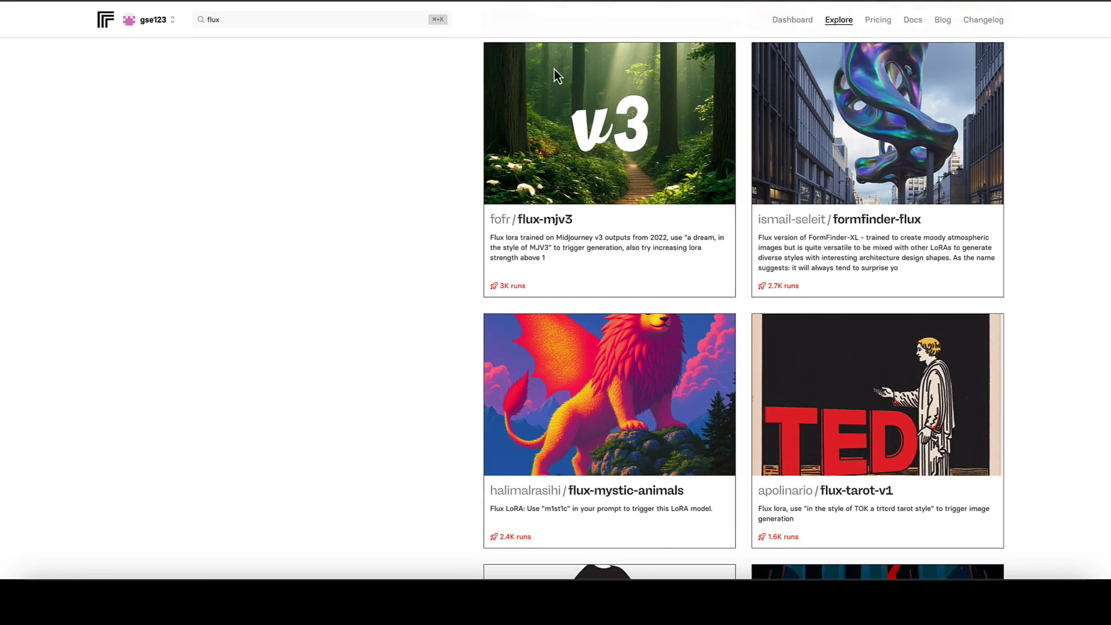
left_click(220, 19)
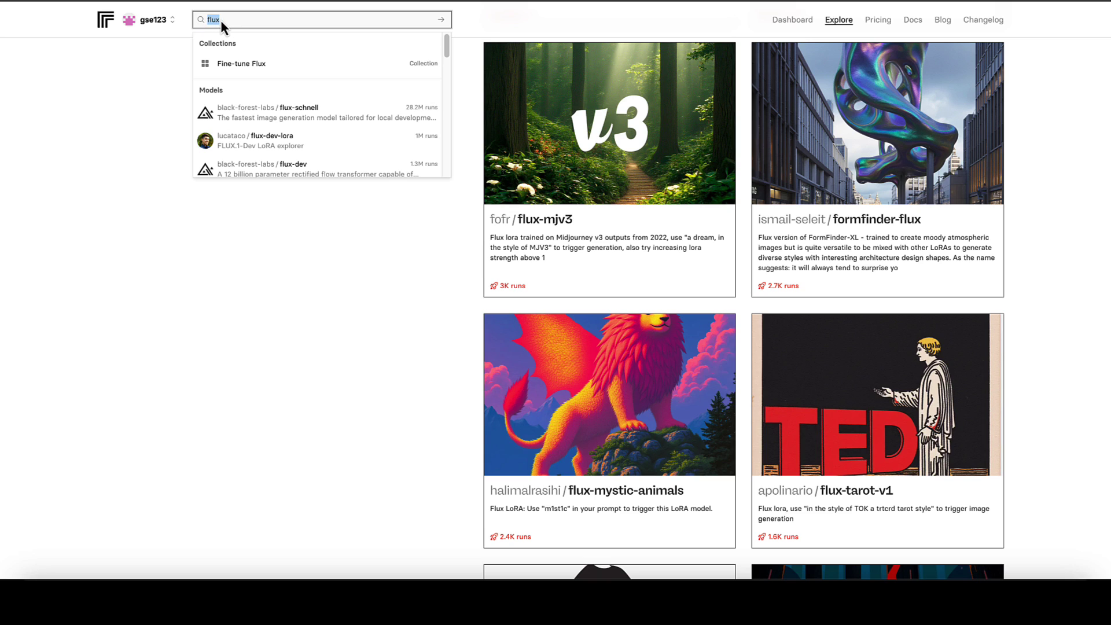
type("flux")
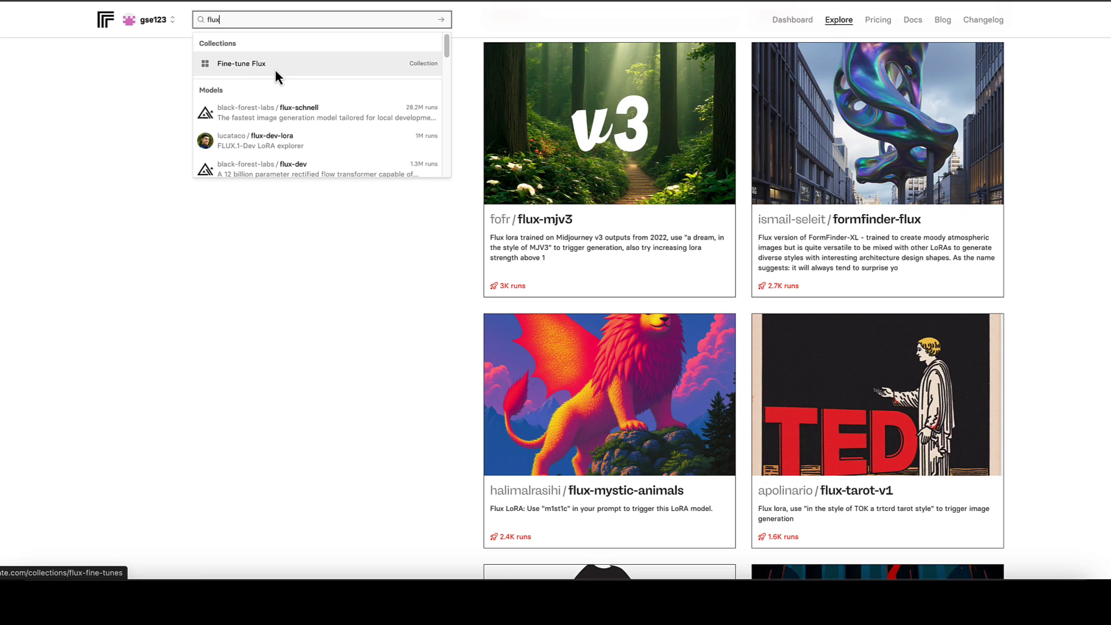
left_click(346, 308)
Scroll the collection grid until the veryvanya / flux-ps1-style card comes into view.
scroll(415, 263, "up", 10)
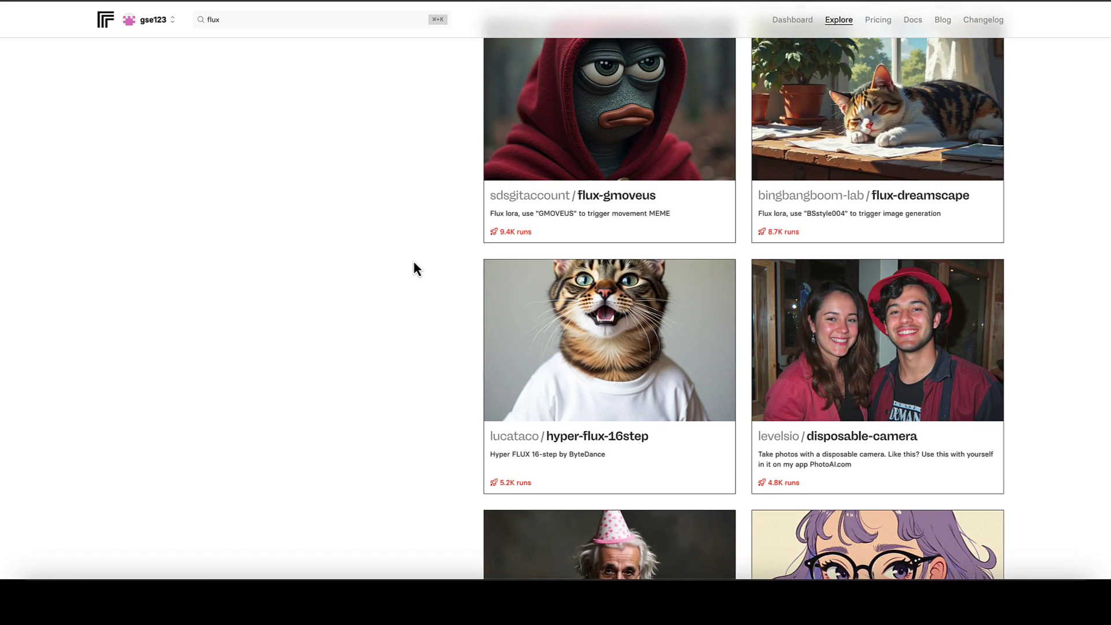
scroll(414, 263, "up", 10)
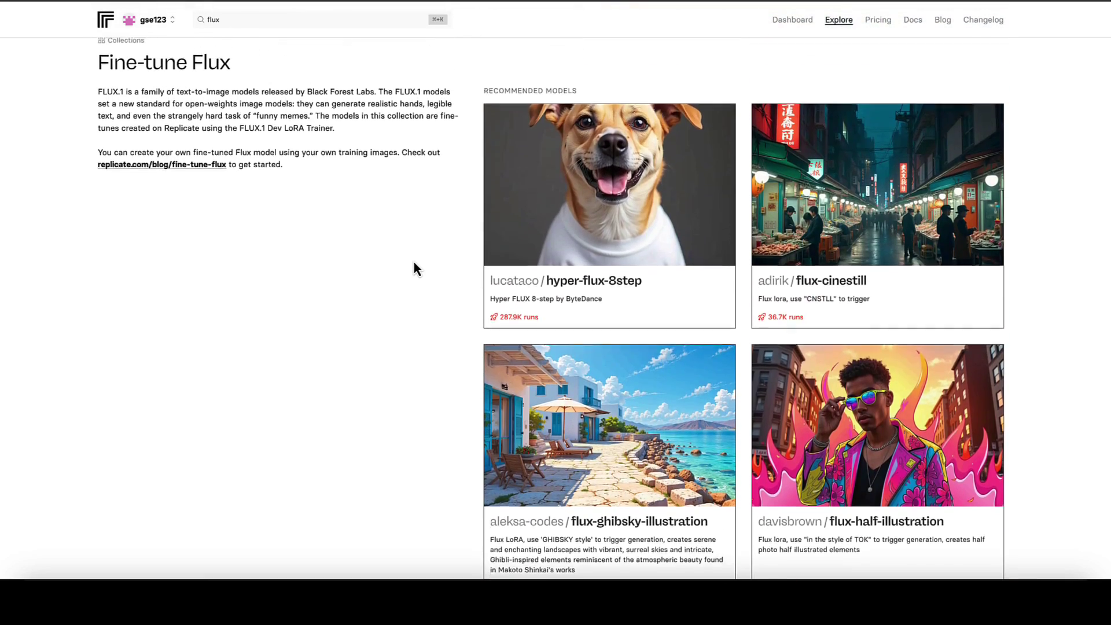
scroll(413, 263, "down", 3)
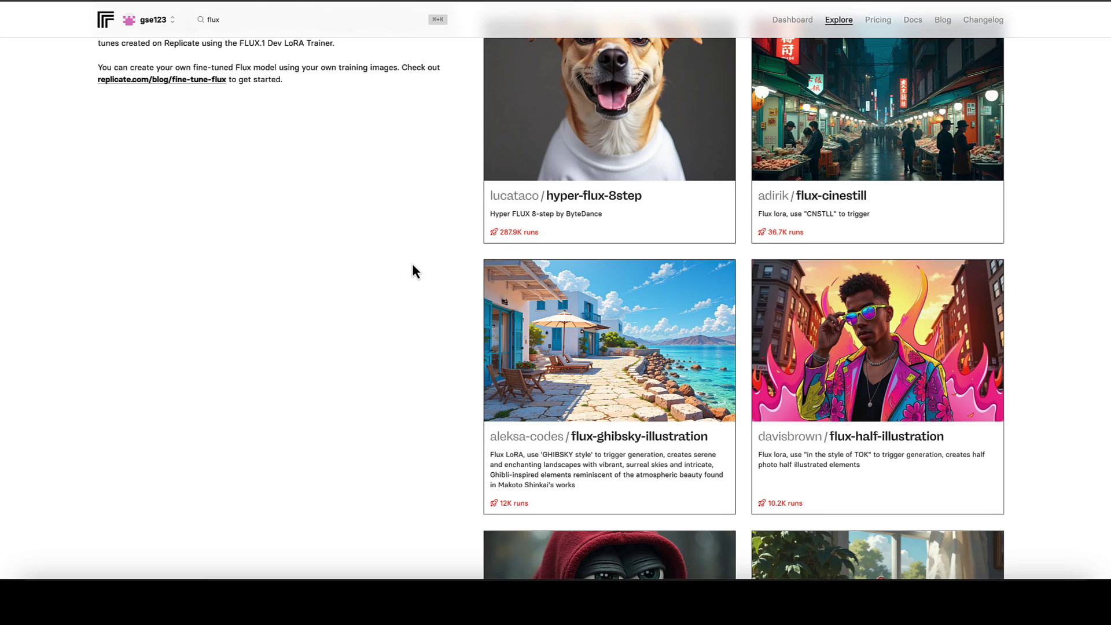
scroll(413, 267, "up", 2)
scroll(414, 266, "down", 5)
scroll(412, 268, "down", 10)
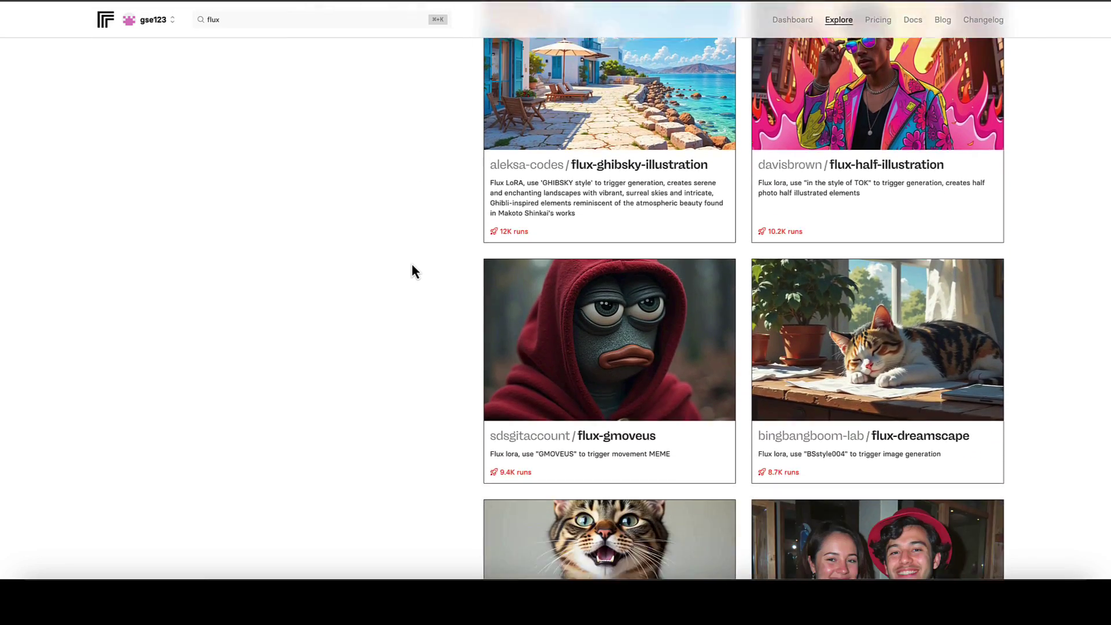
scroll(413, 266, "down", 5)
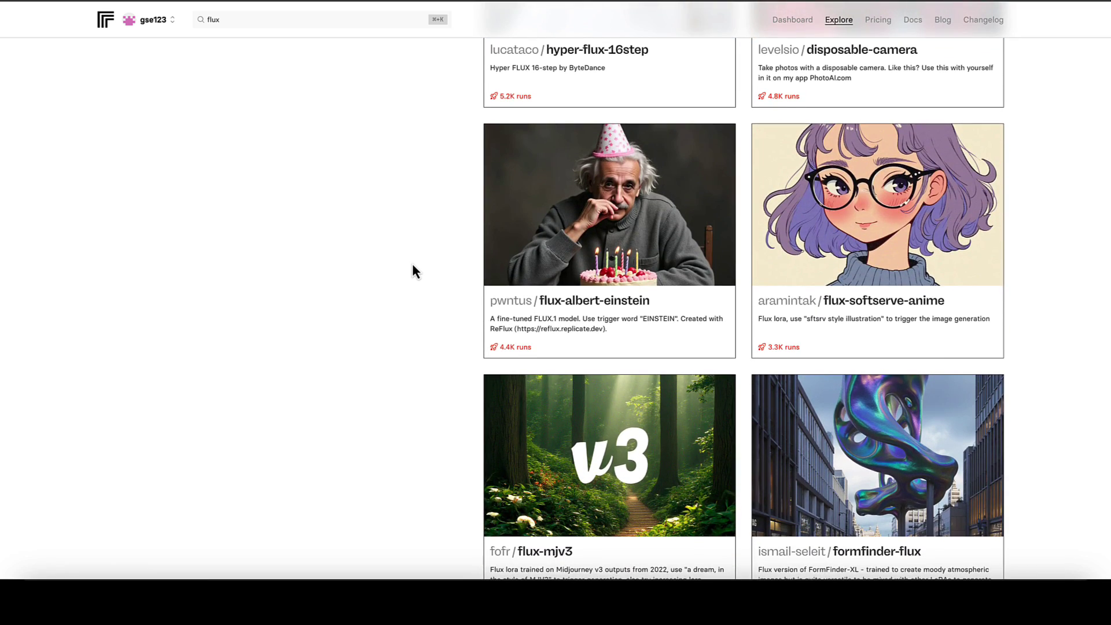
scroll(412, 264, "down", 4)
scroll(406, 263, "down", 9)
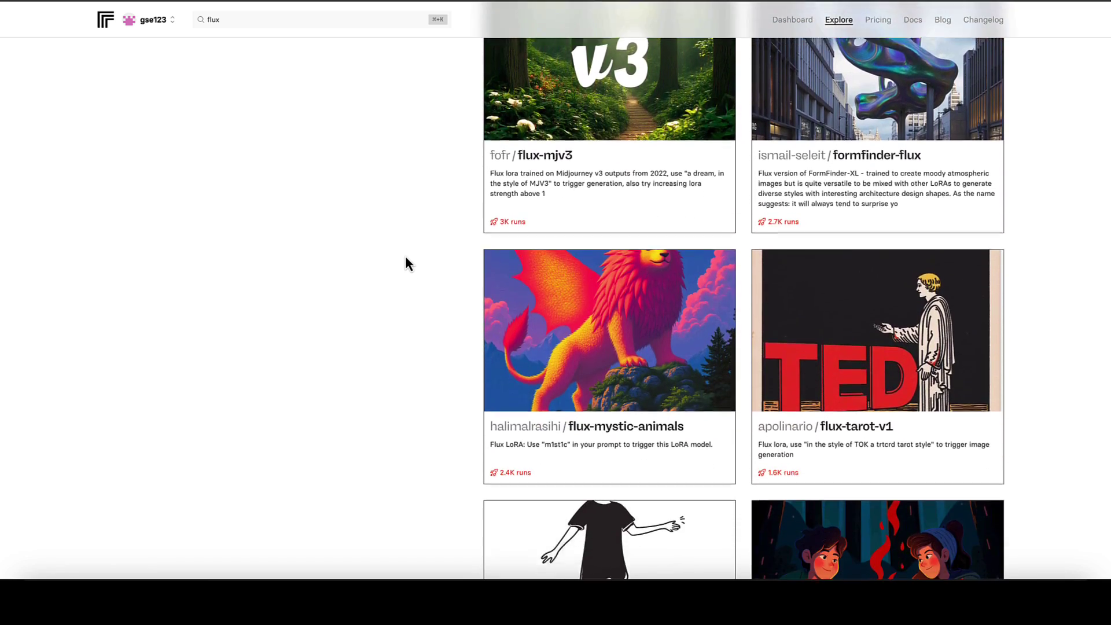
scroll(403, 265, "down", 10)
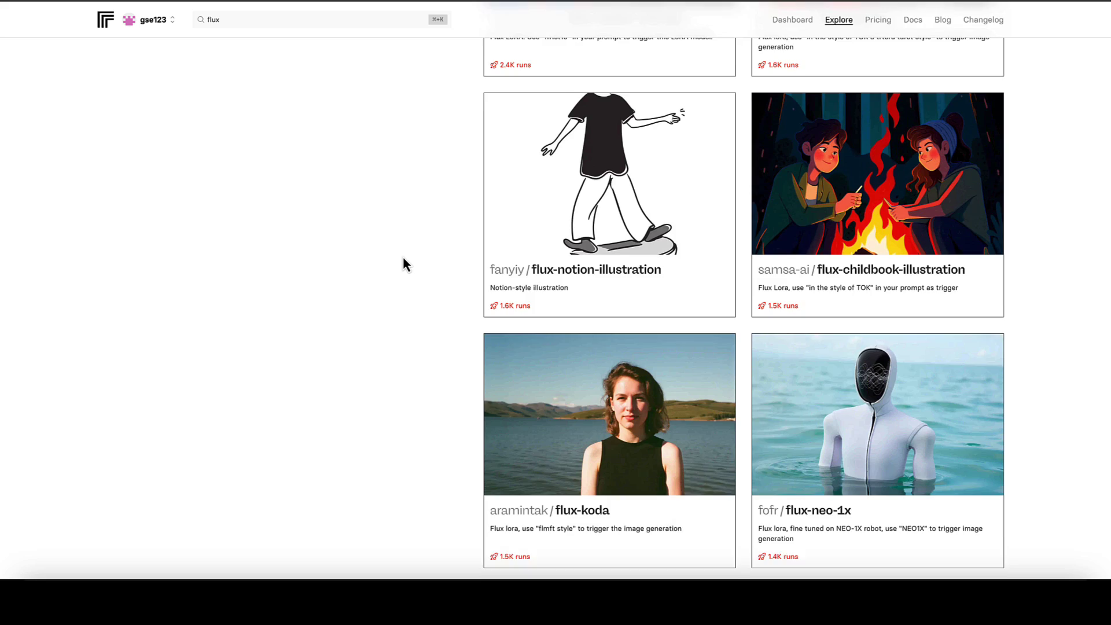
scroll(403, 265, "down", 1)
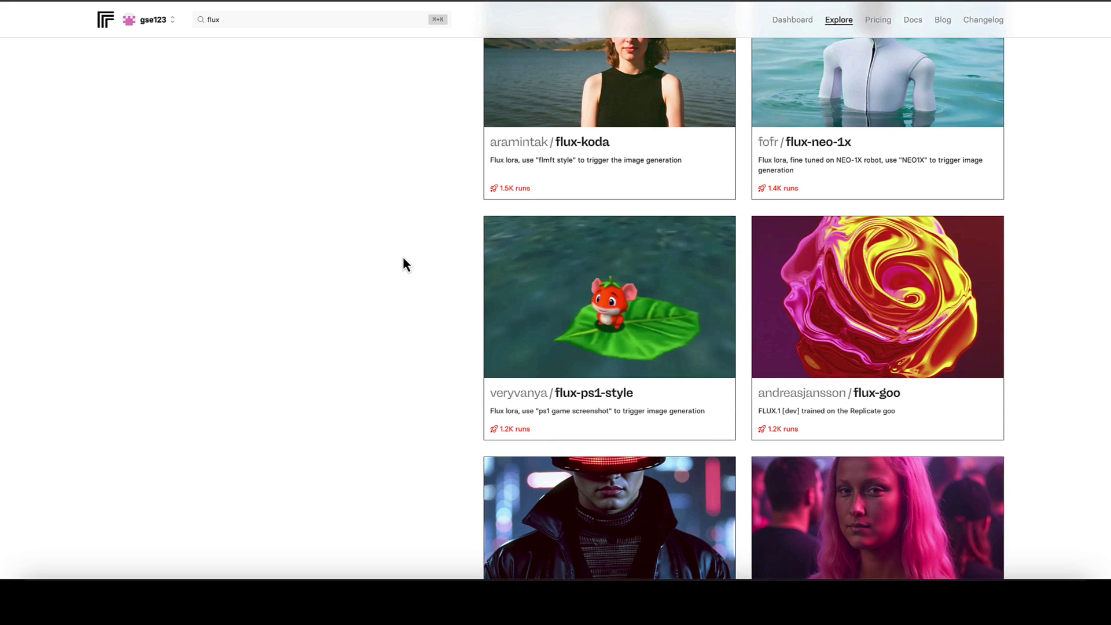
scroll(403, 265, "up", 2)
scroll(403, 264, "down", 2)
scroll(403, 265, "down", 1)
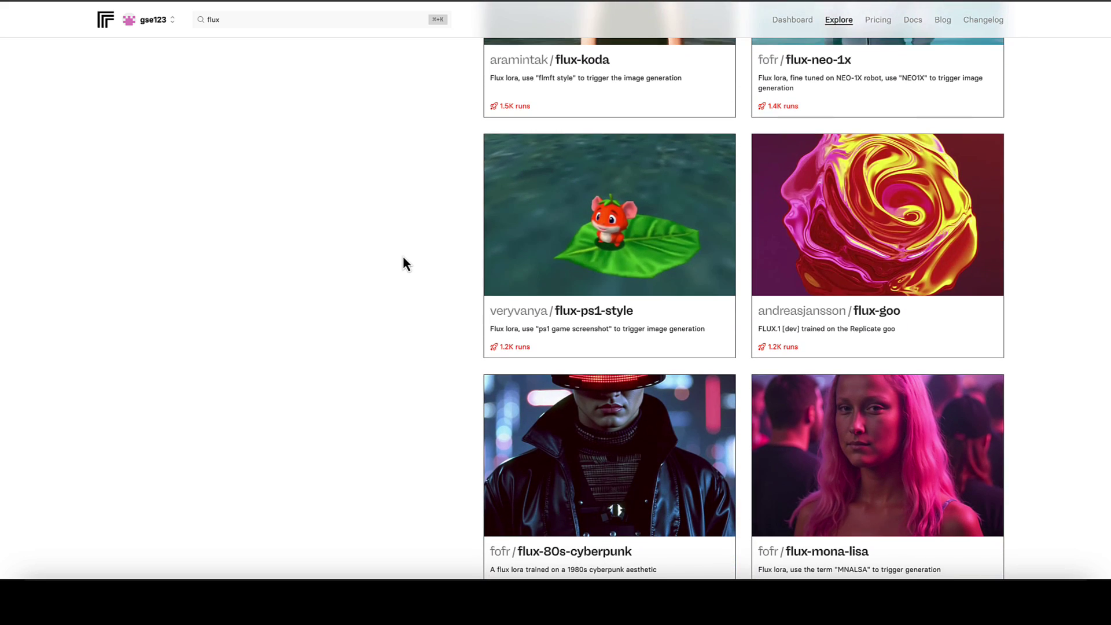
scroll(403, 263, "down", 2)
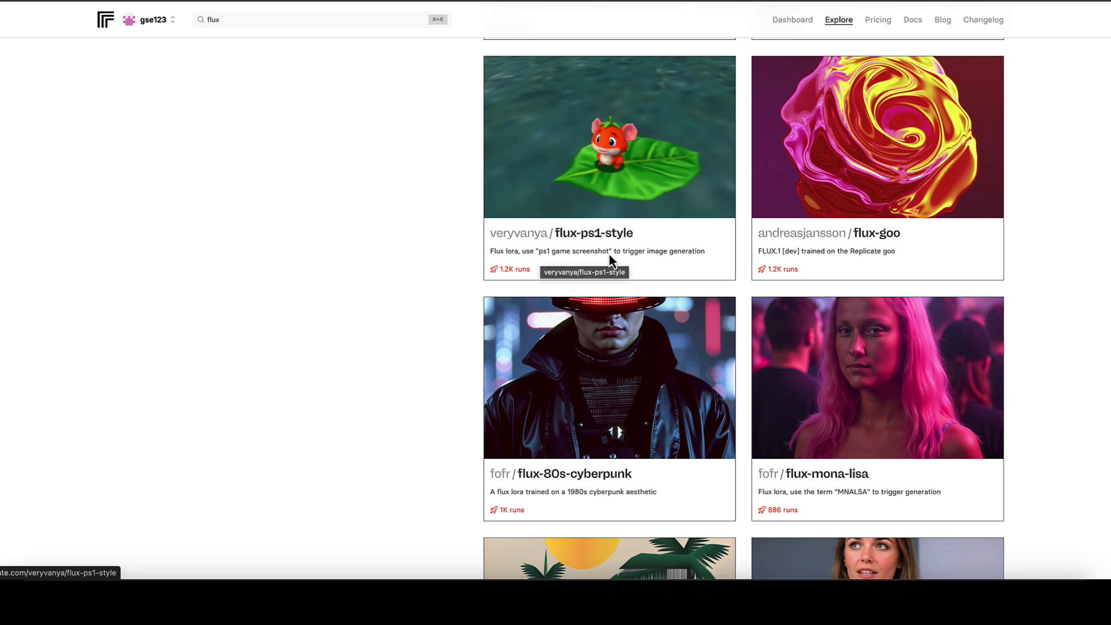
Open the veryvanya / flux-ps1-style model's playground page.
left_click(599, 158)
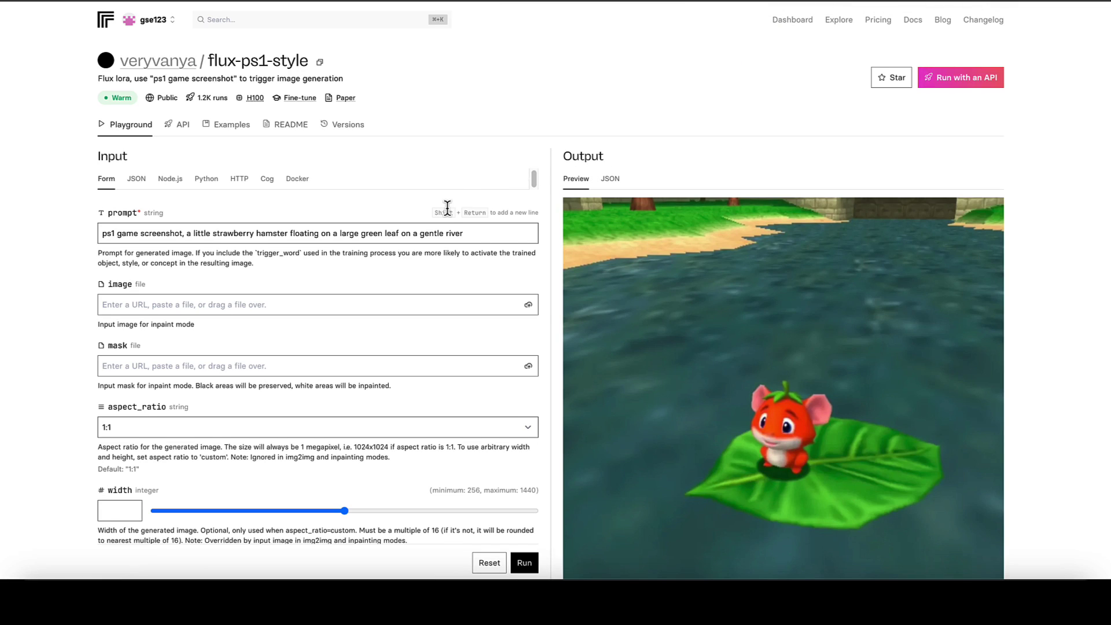
scroll(448, 195, "down", 1)
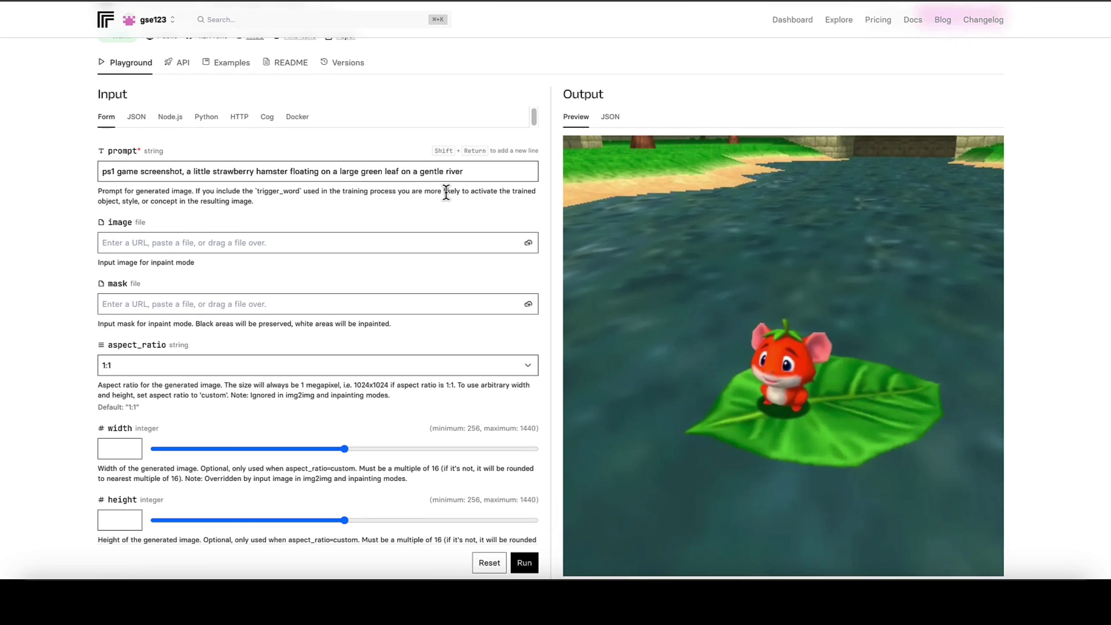
scroll(446, 195, "up", 1)
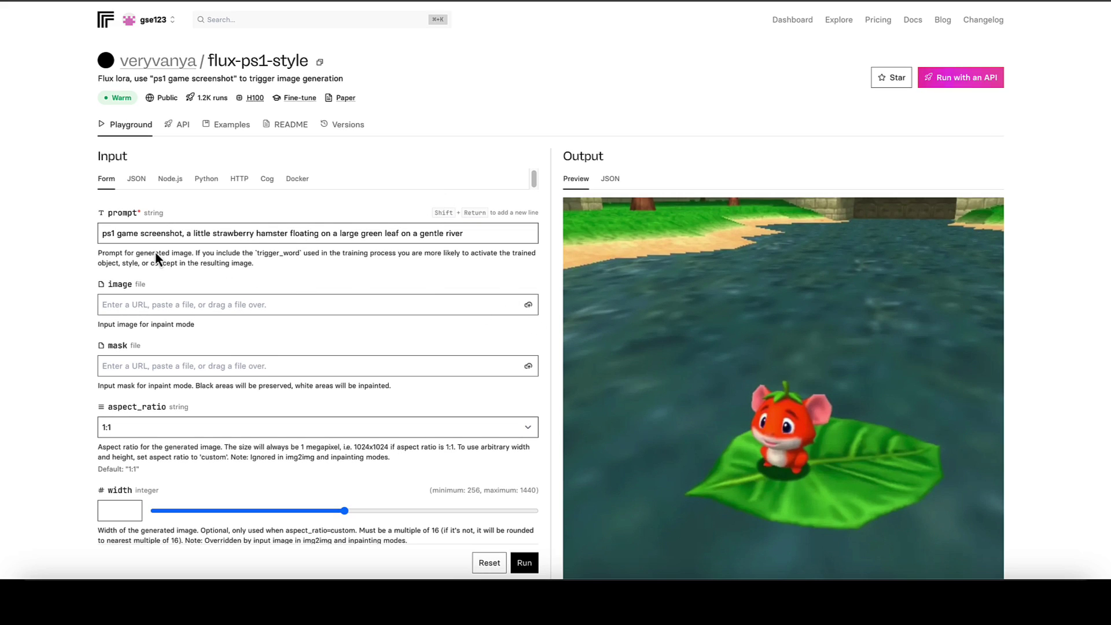
Select parts of the strawberry hamster prompt, ending on the 'ps1 game screenshot' trigger phrase.
left_click(117, 233)
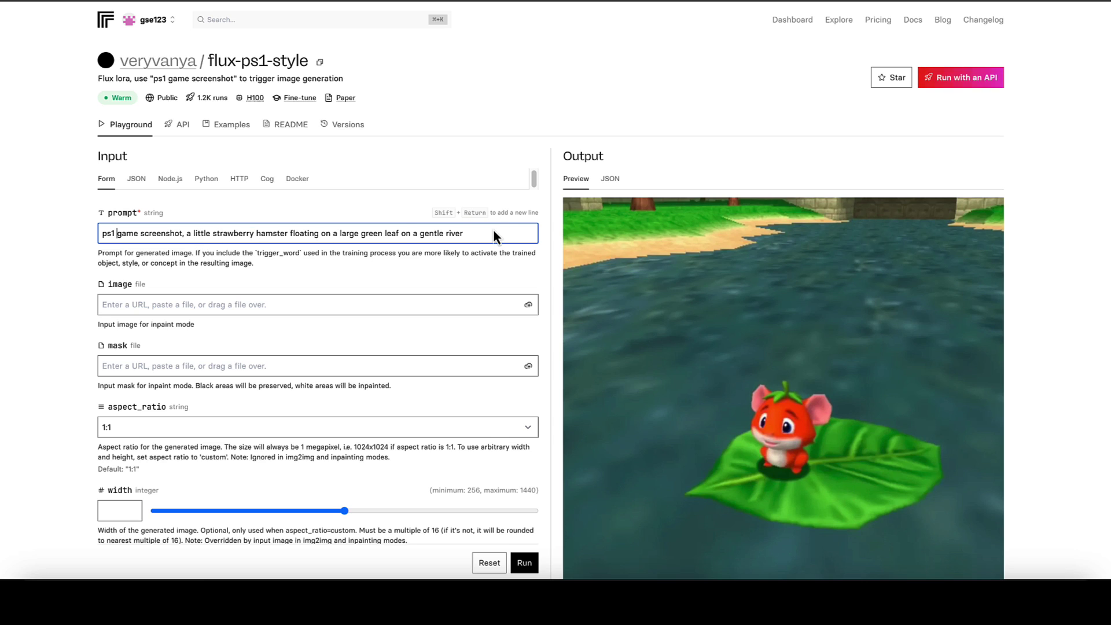
left_click_drag(493, 230, 177, 234)
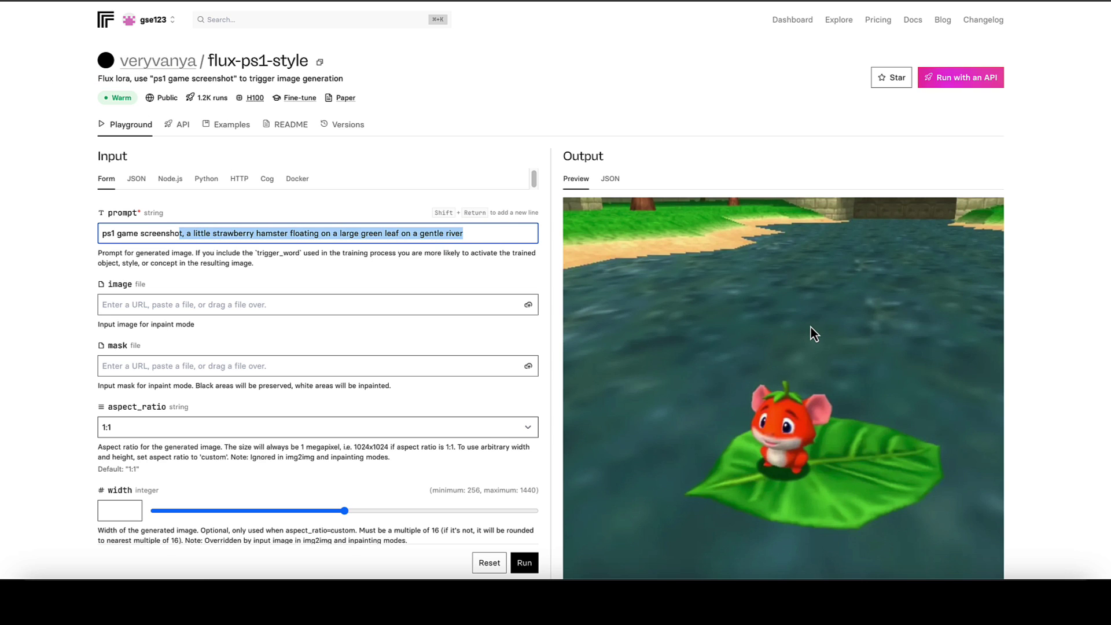
scroll(811, 328, "down", 2)
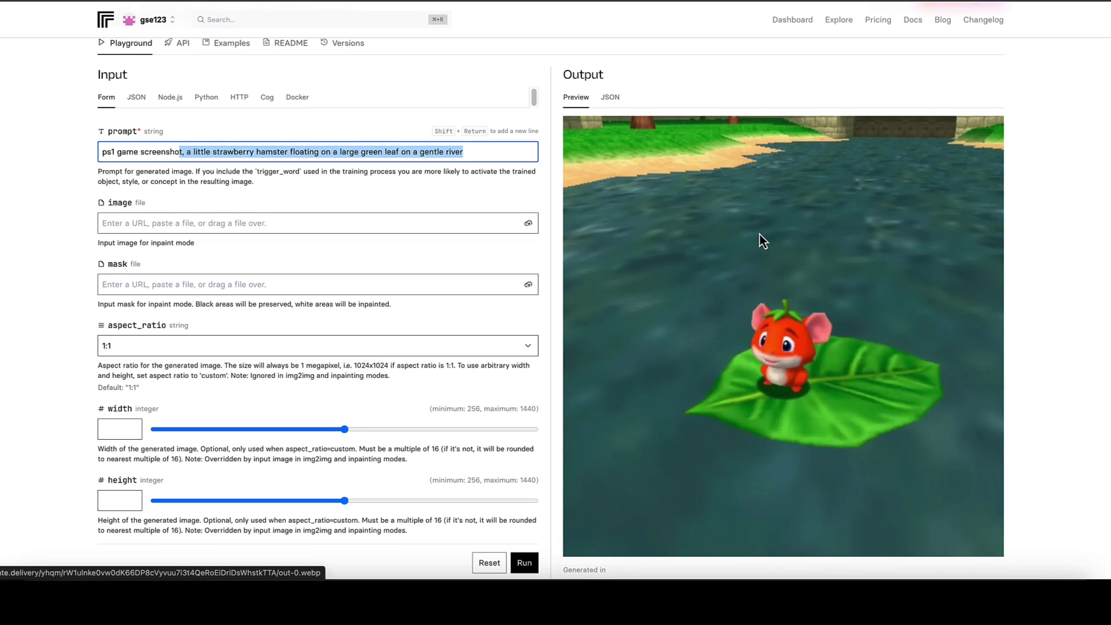
left_click(144, 153)
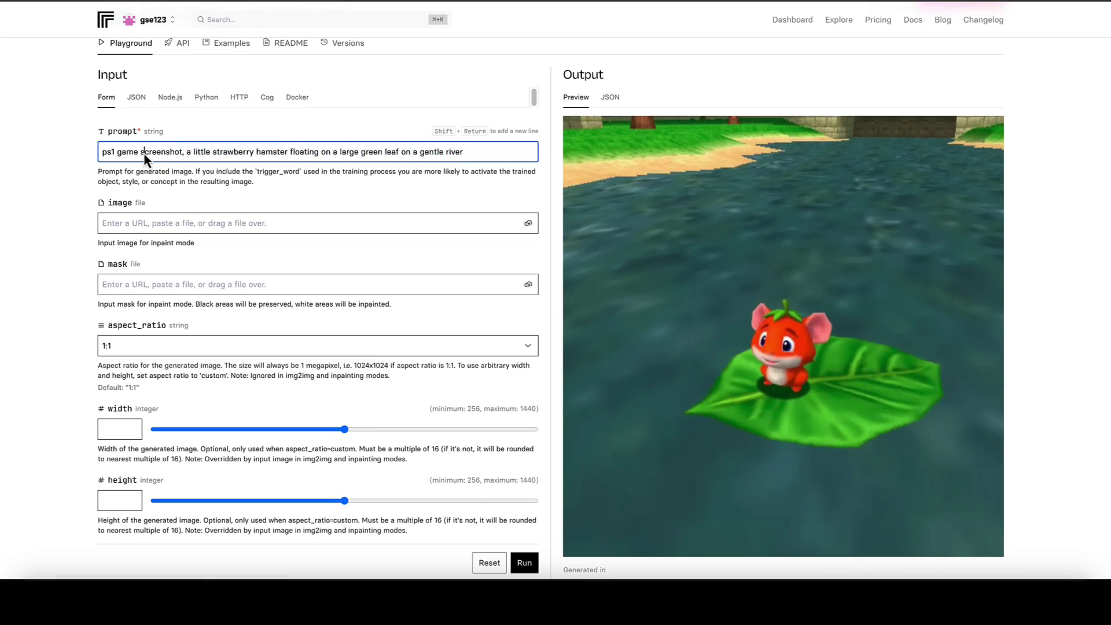
left_click(101, 154)
left_click_drag(155, 156, 181, 158)
left_click(205, 153)
scroll(193, 151, "down", 3)
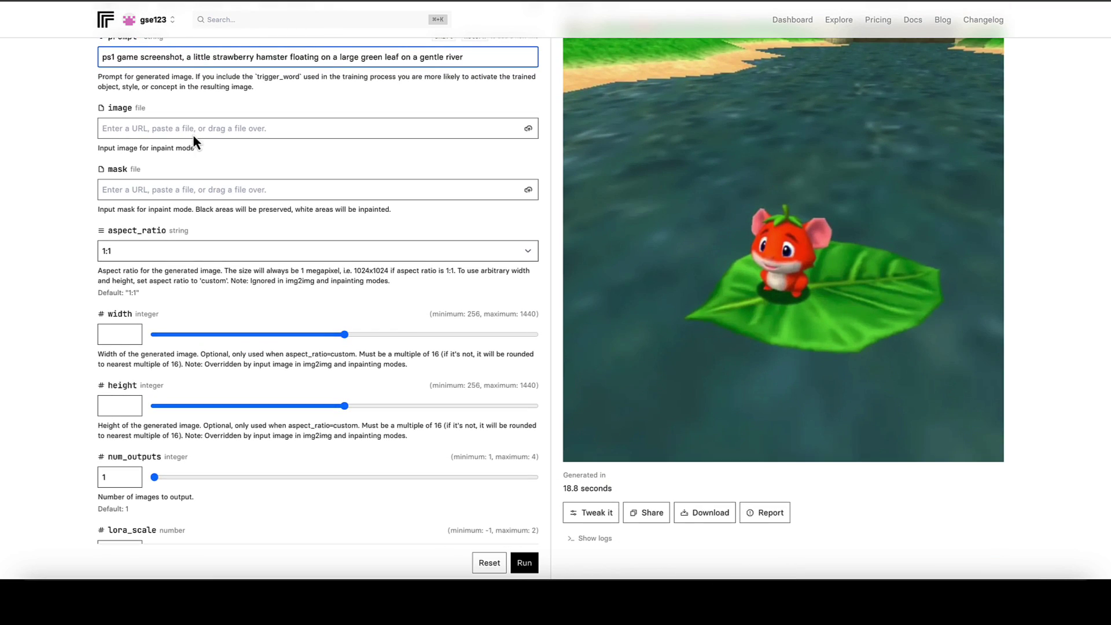
scroll(227, 127, "down", 1)
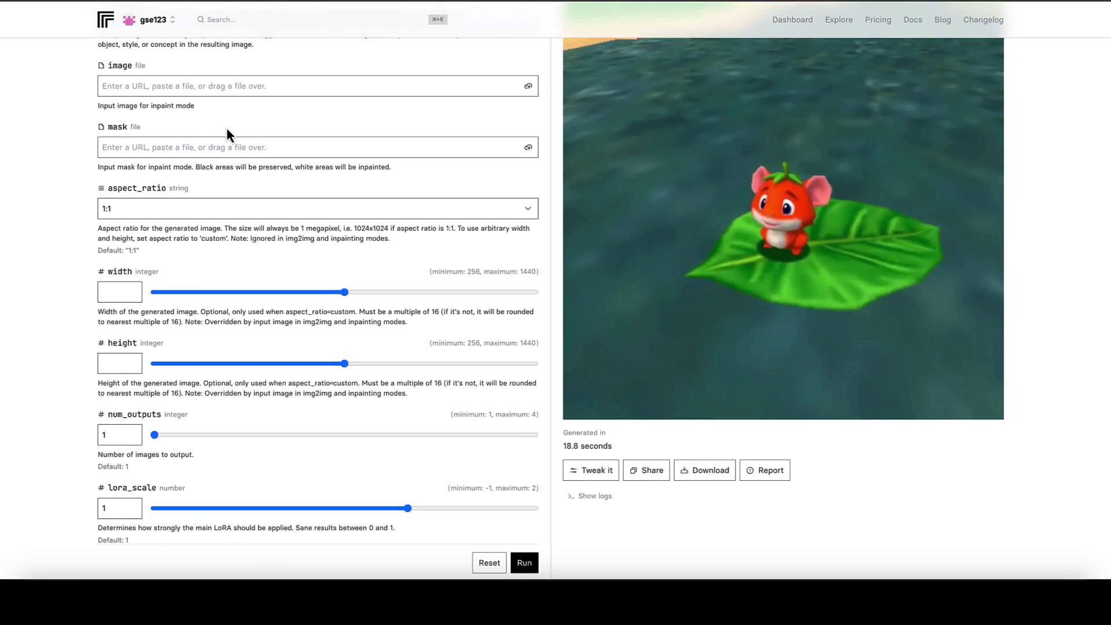
scroll(227, 128, "up", 2)
scroll(227, 127, "down", 1)
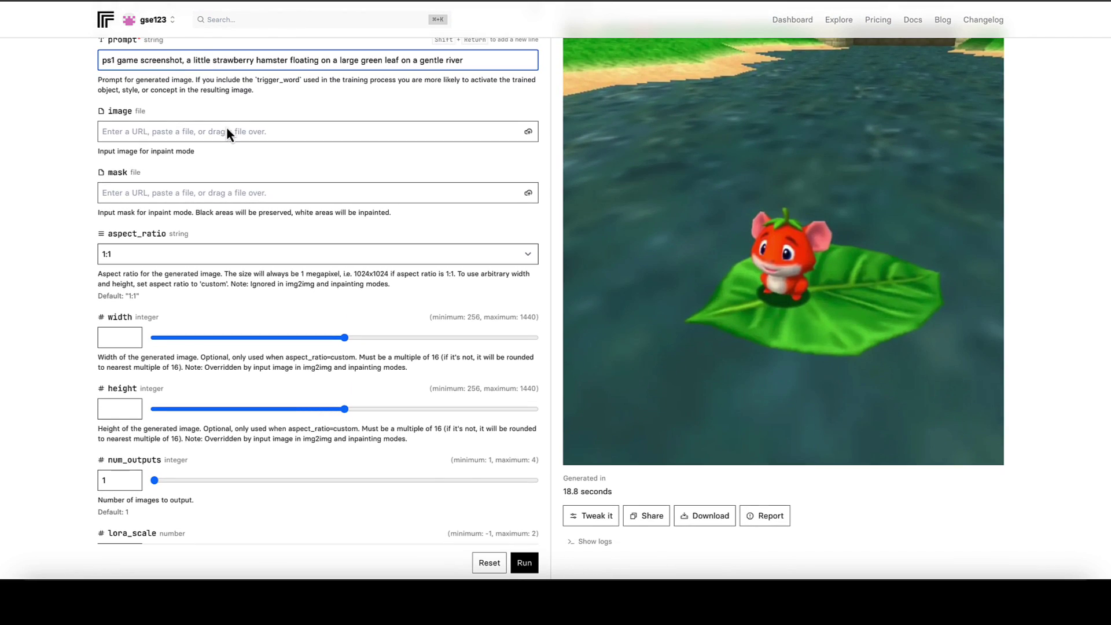
scroll(226, 135, "down", 1)
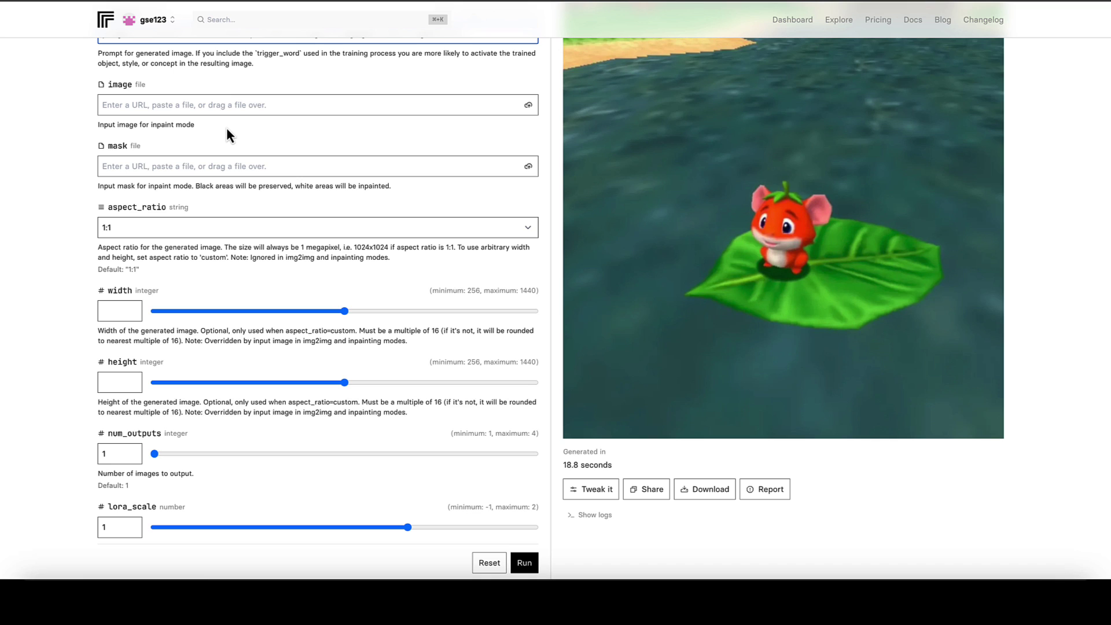
scroll(216, 123, "down", 1)
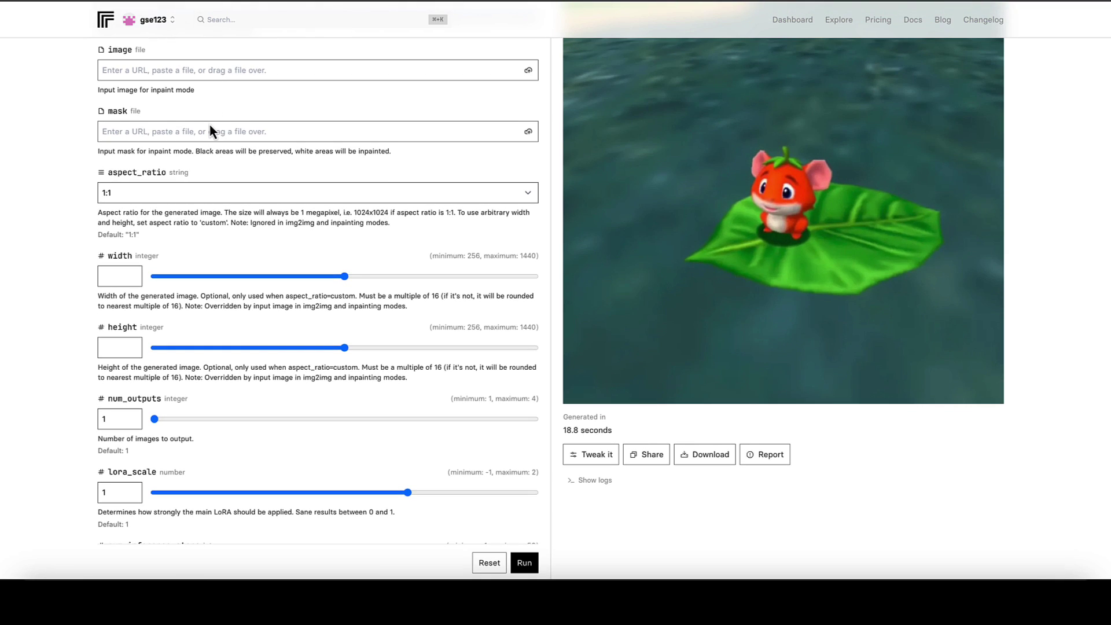
scroll(211, 130, "up", 1)
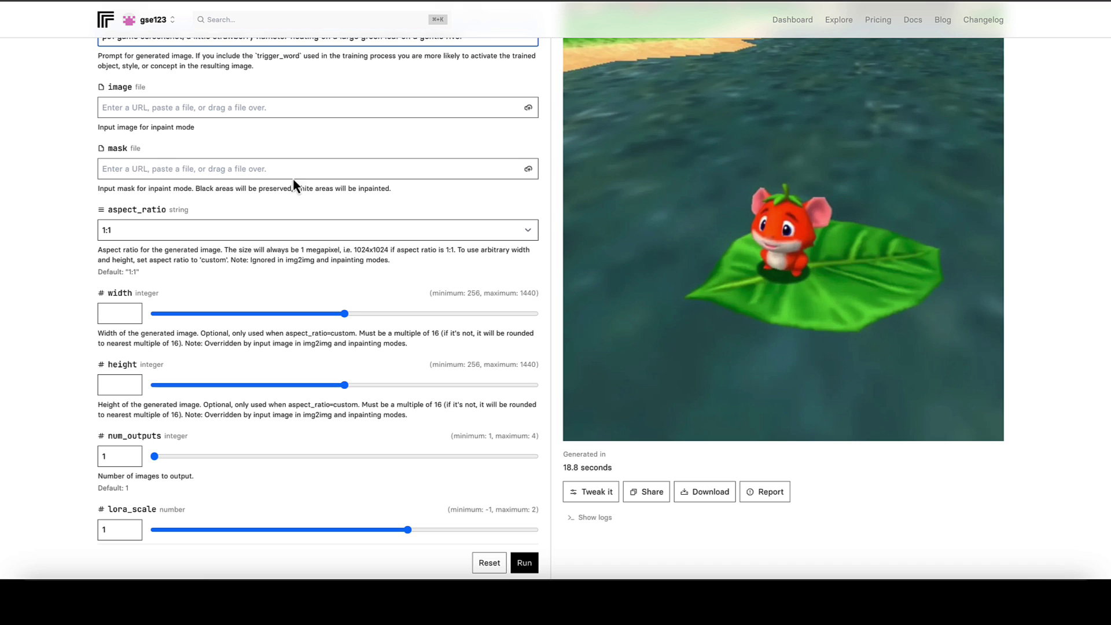
scroll(186, 167, "down", 2)
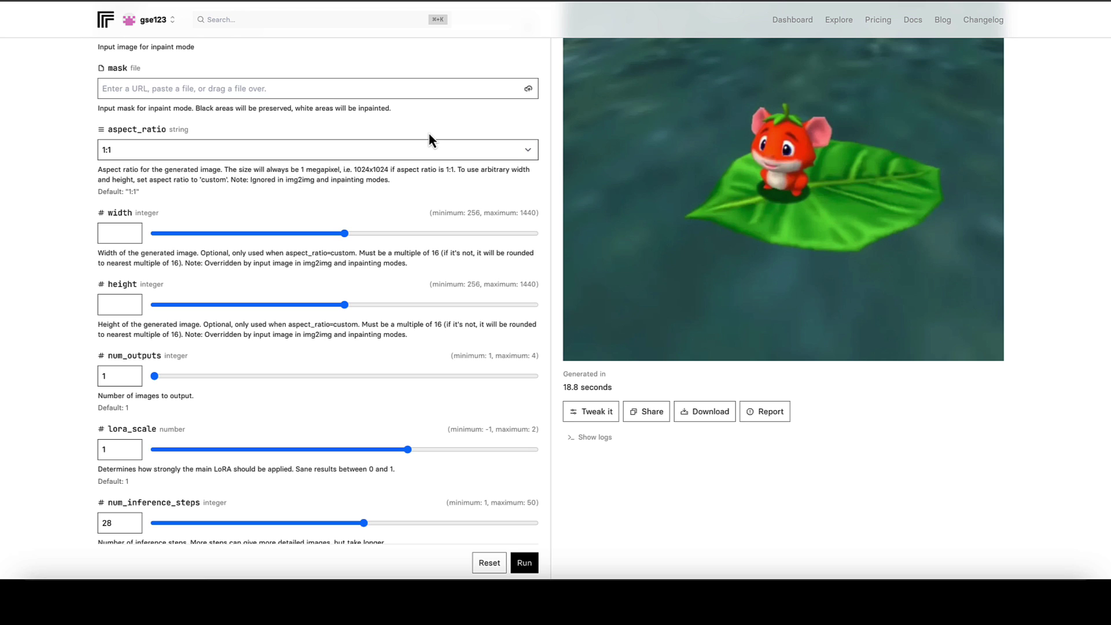
scroll(102, 181, "down", 2)
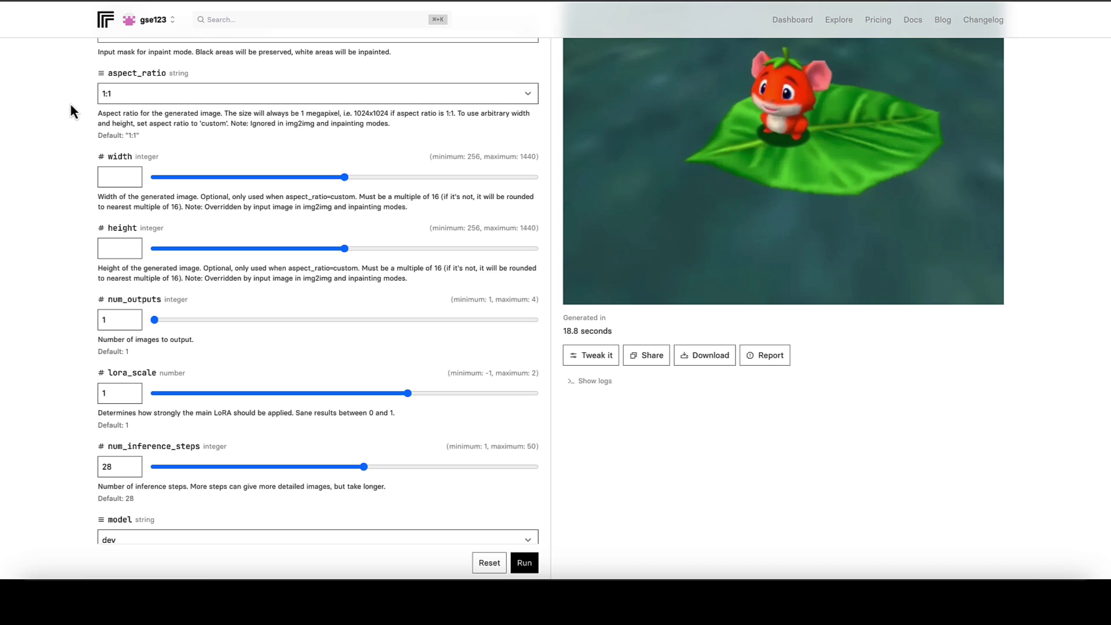
scroll(121, 144, "down", 3)
scroll(122, 151, "down", 3)
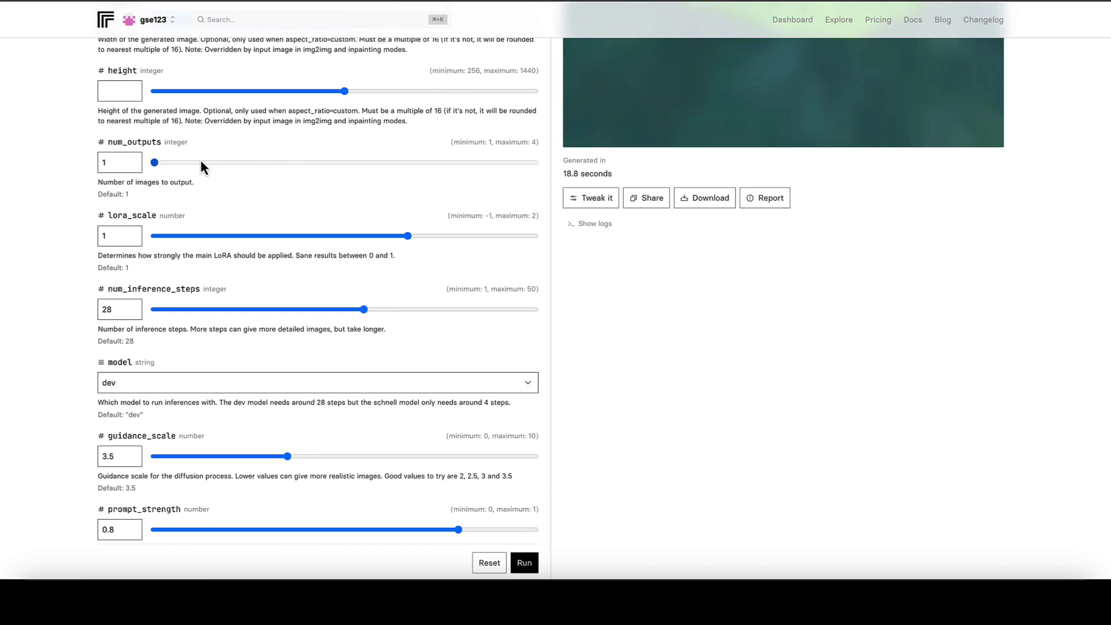
Set num_outputs to 2 images.
left_click_drag(200, 160, 286, 159)
scroll(54, 203, "down", 2)
scroll(58, 213, "down", 1)
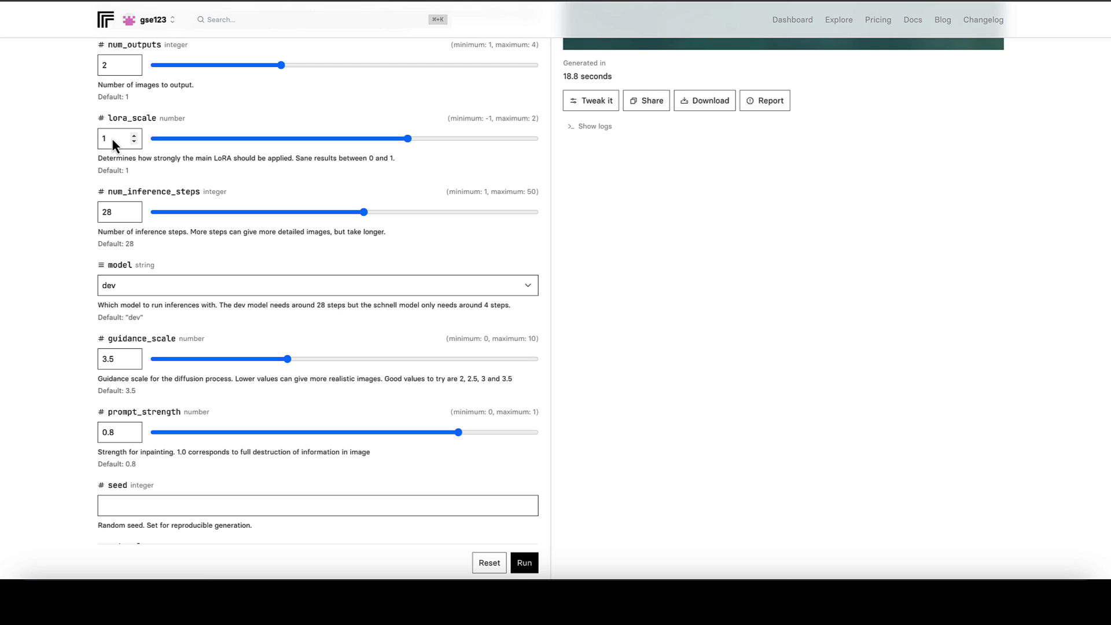
scroll(112, 138, "down", 2)
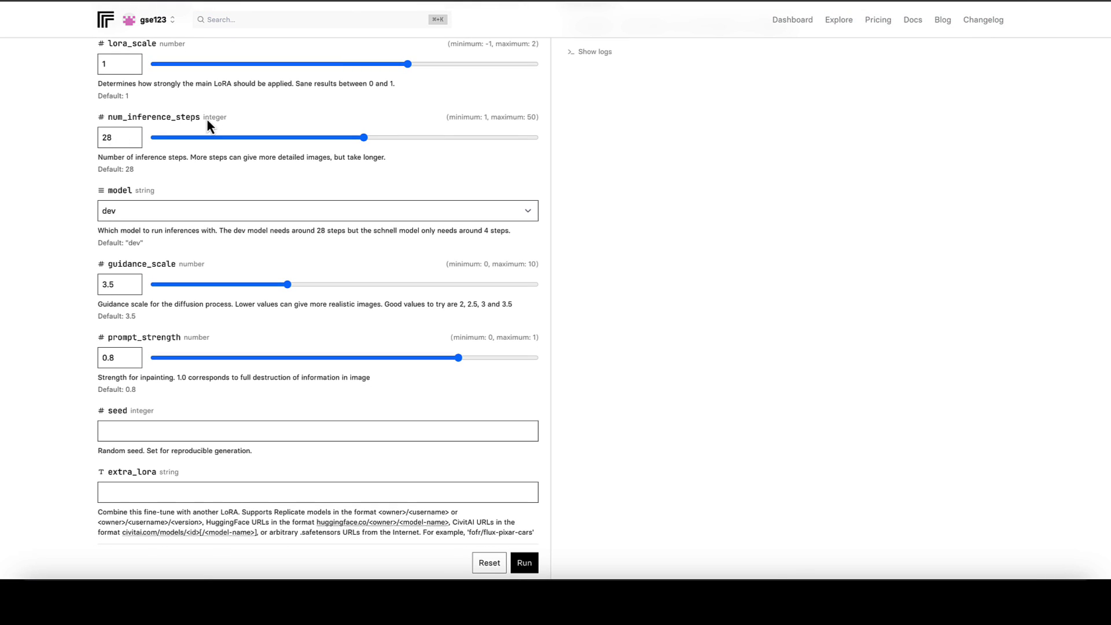
scroll(206, 119, "down", 1)
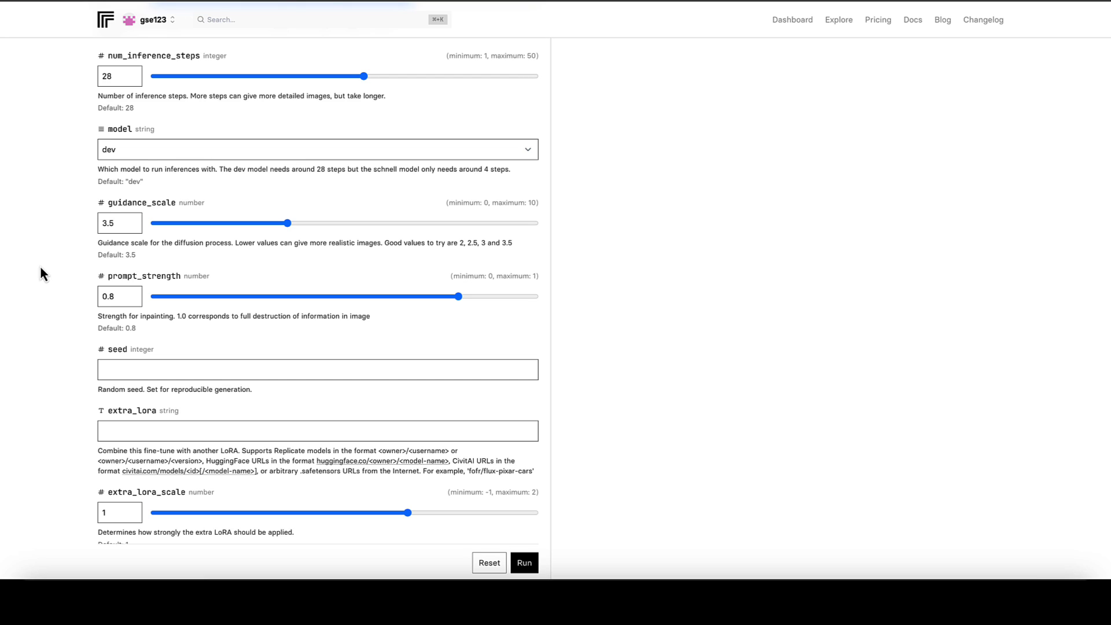
Keep webp as the output format and raise output quality to 100.
scroll(81, 217, "down", 5)
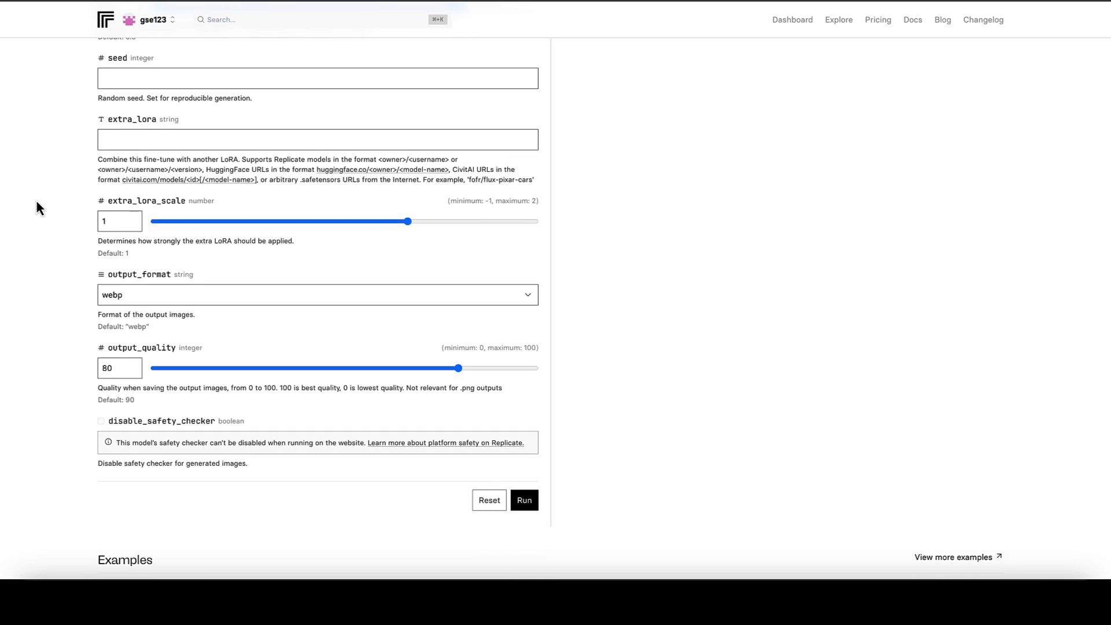
scroll(57, 182, "down", 2)
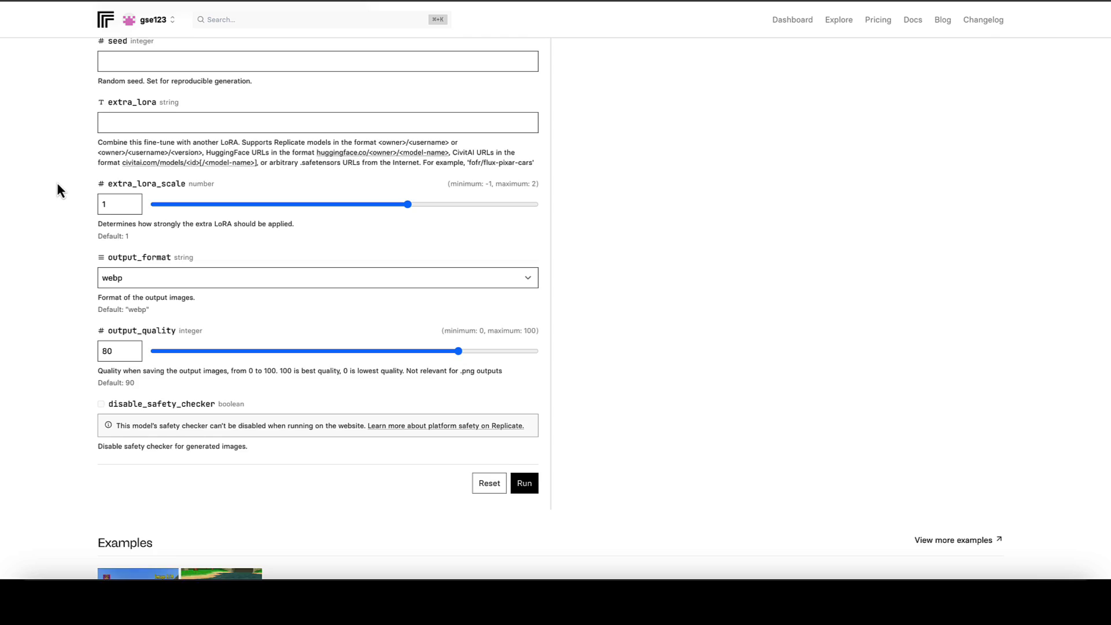
left_click(141, 189)
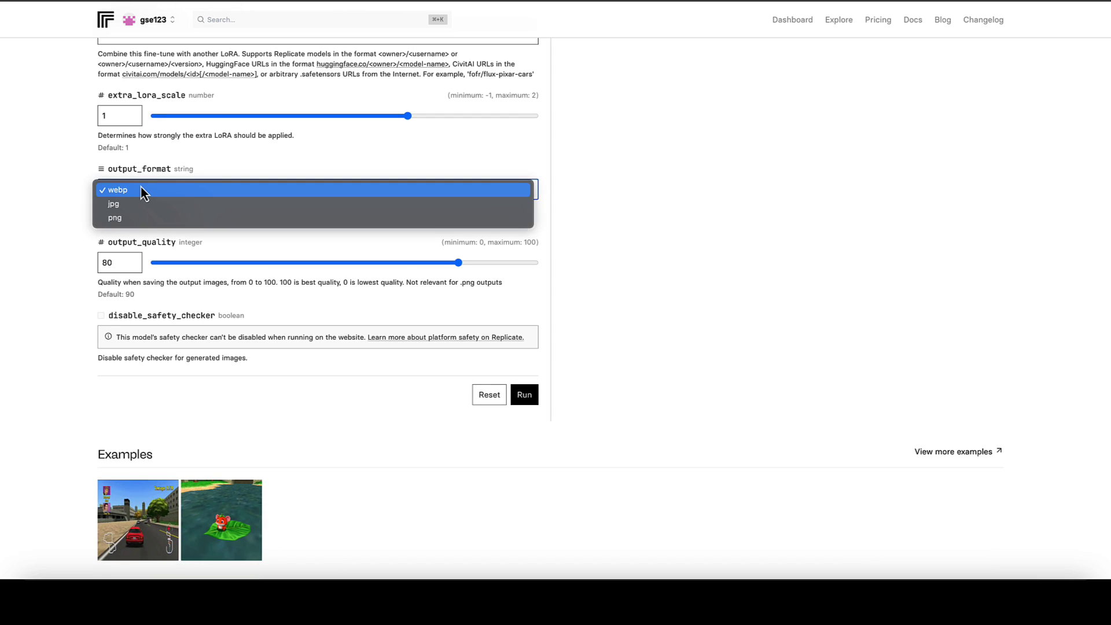
left_click(7, 178)
left_click_drag(462, 263, 542, 260)
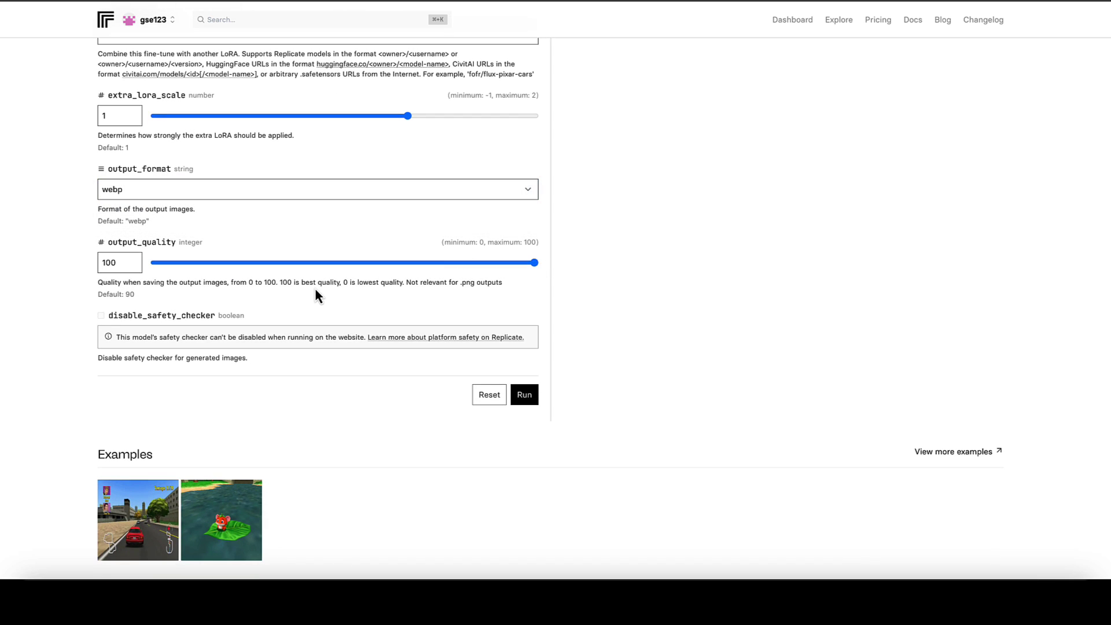
scroll(315, 290, "up", 15)
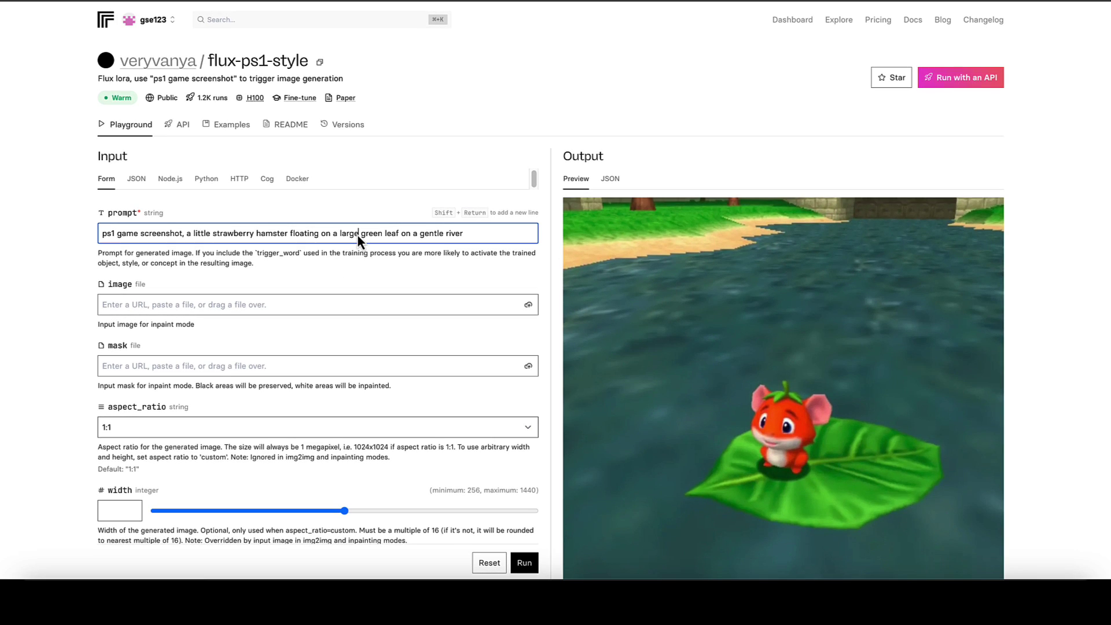
Replace the hamster description after 'ps1 game screenshot,' with 'spiderman drinking a beer in a pub with his pig'.
left_click_drag(483, 233, 187, 243)
left_click(185, 237, "shift")
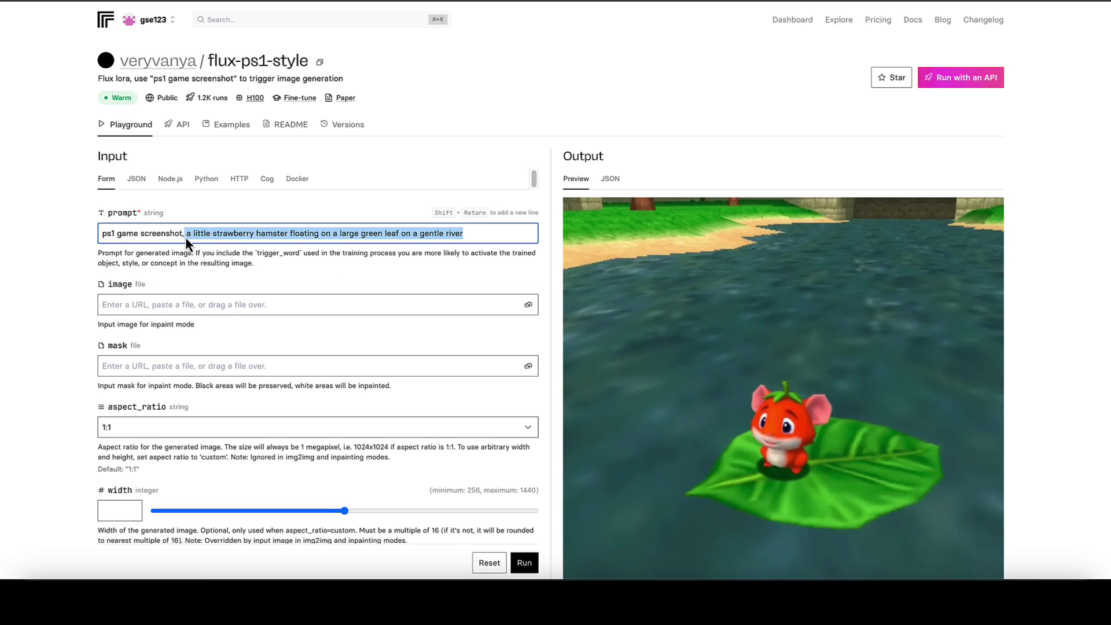
key("BackSpace")
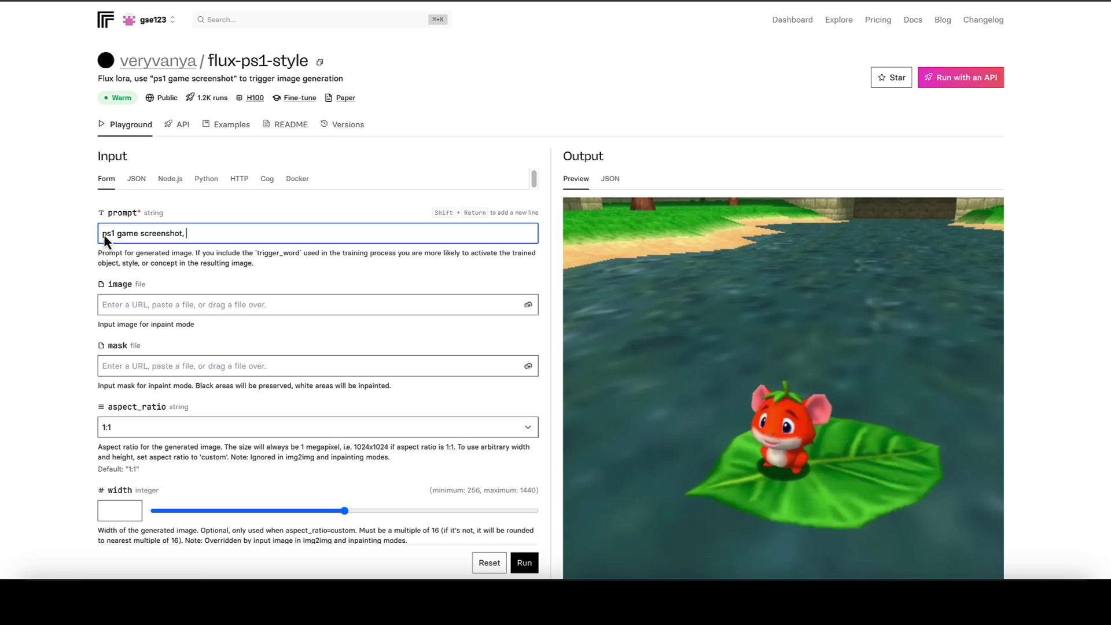
left_click_drag(102, 235, 180, 235)
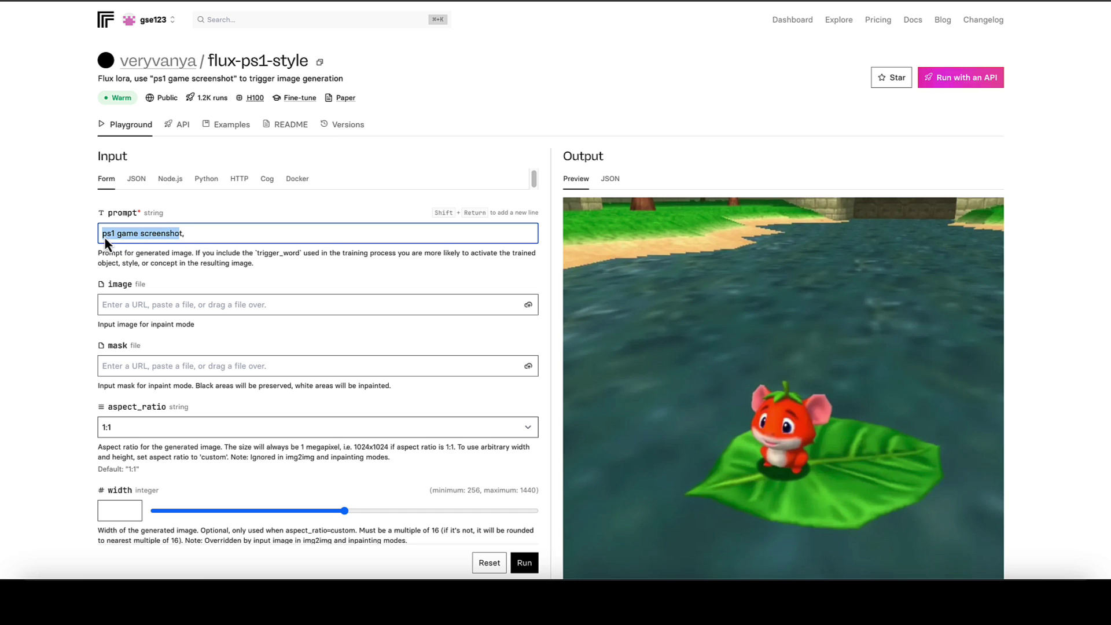
left_click(189, 236)
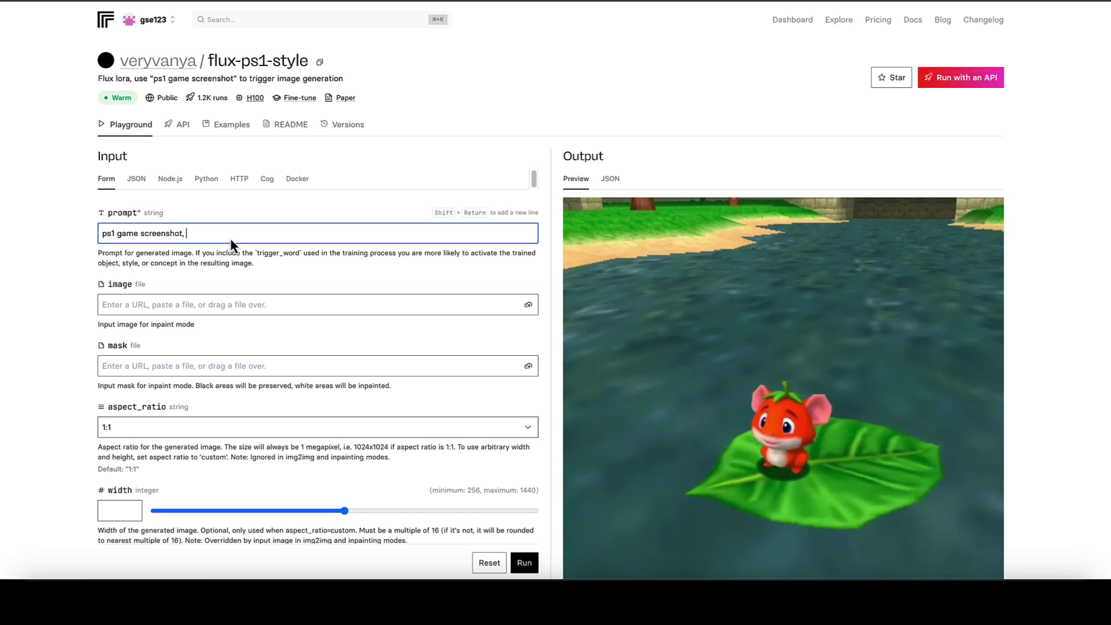
type("spide")
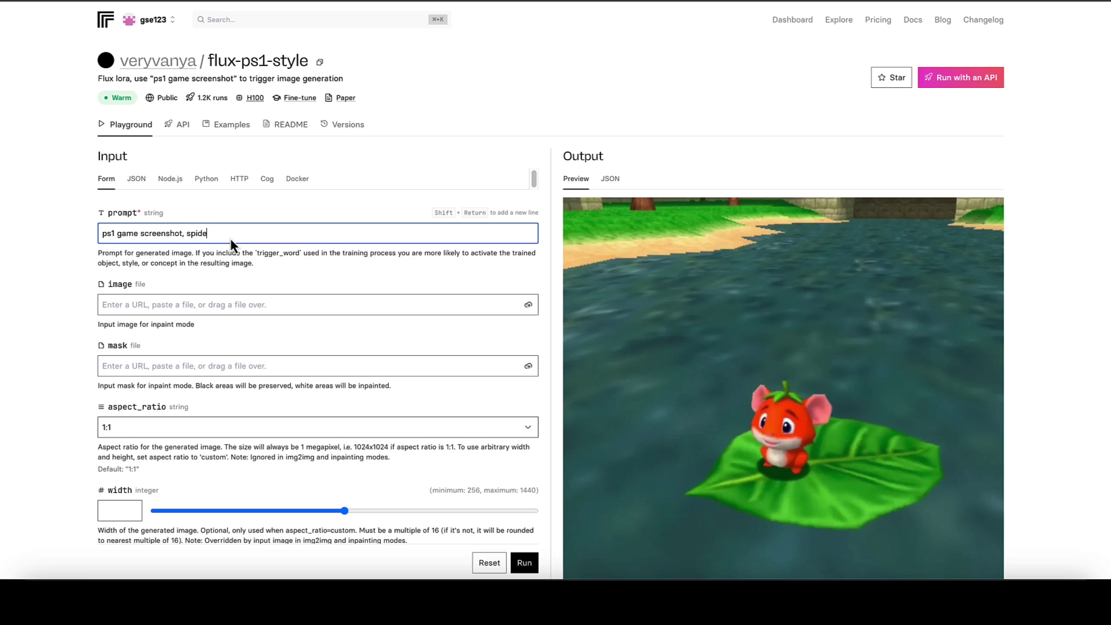
type("rman drinking a beer in a pub ")
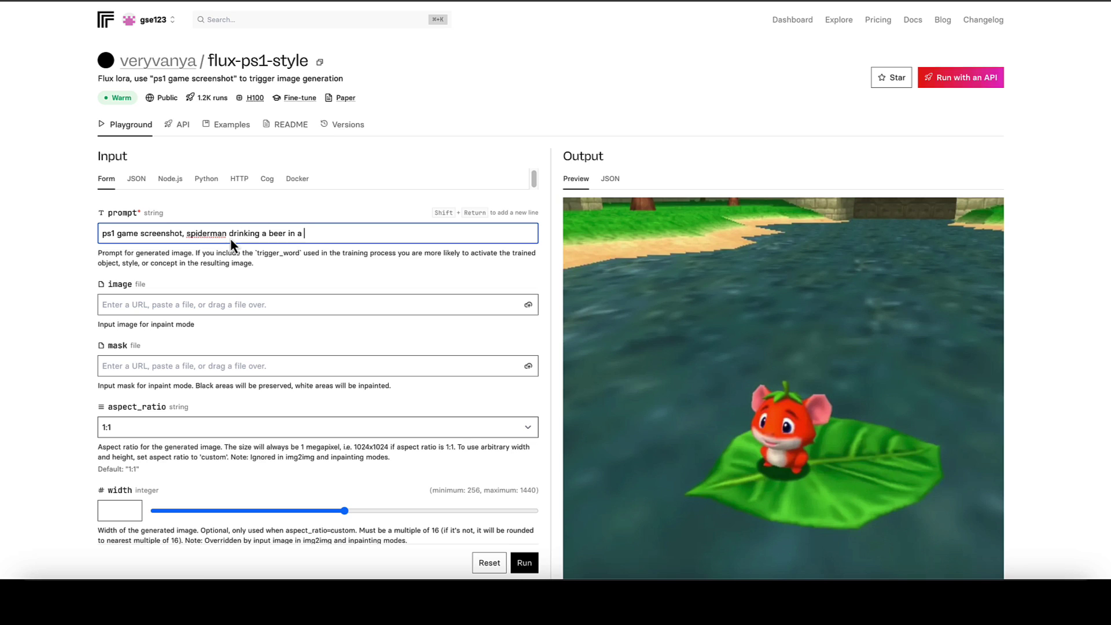
type("with his pet")
type("pig")
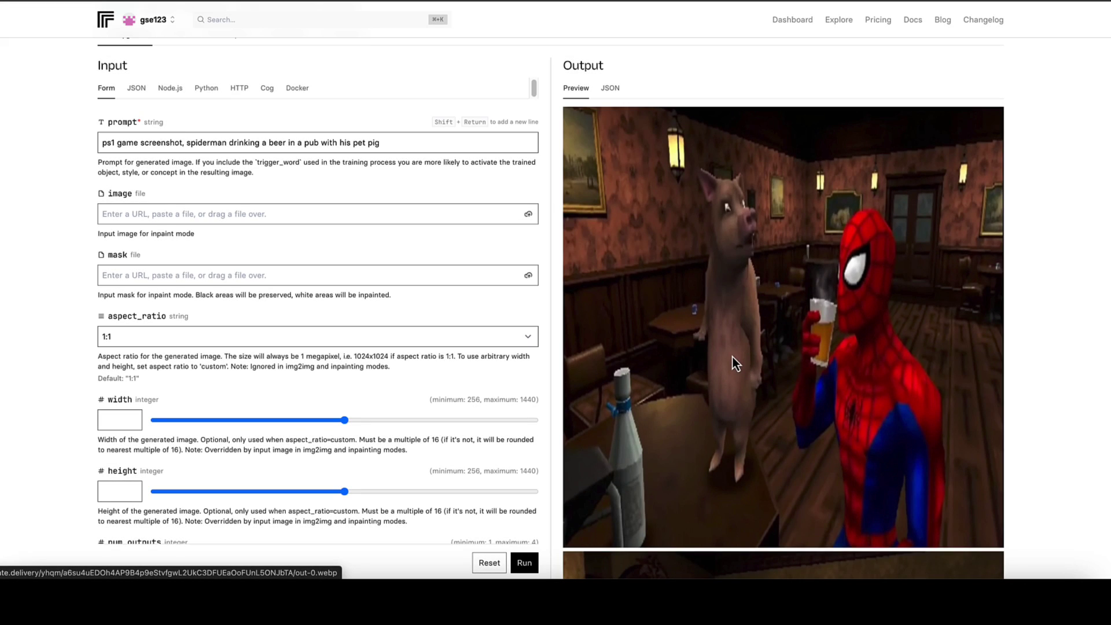
Scroll through the two generated PS1-style Spider-Man pub images and the 25.0-second run time.
scroll(732, 356, "down", 7)
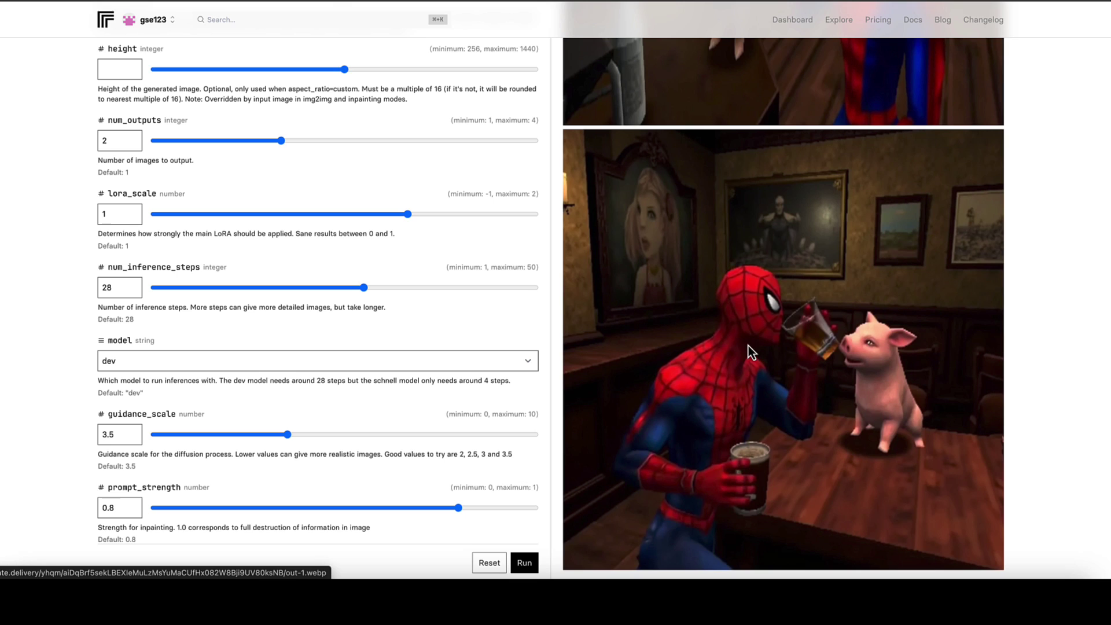
scroll(887, 280, "down", 2)
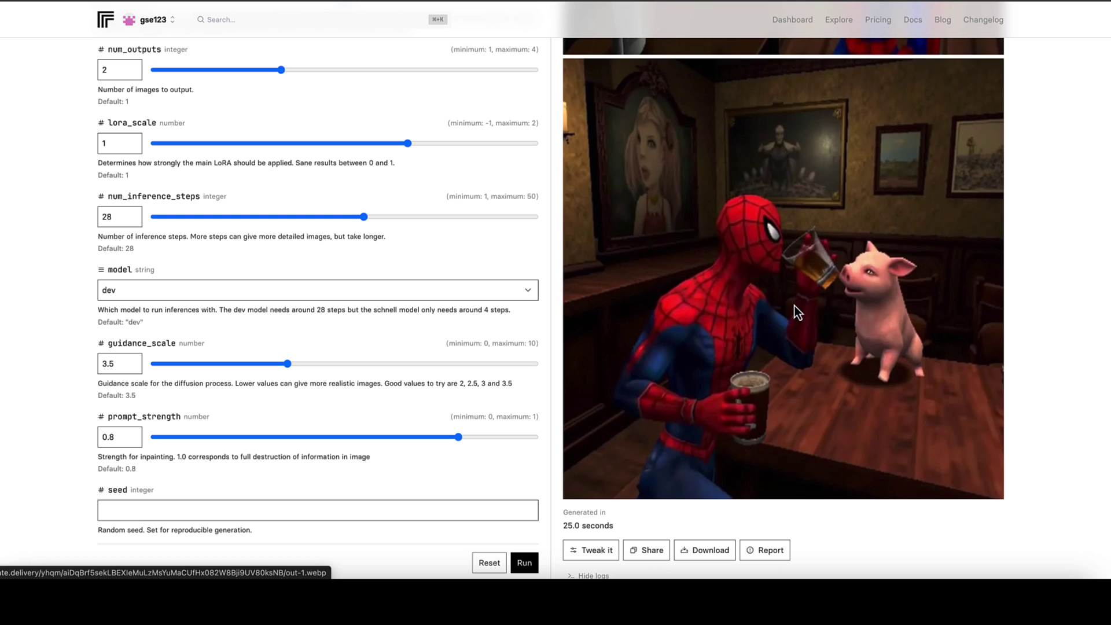
scroll(798, 295, "up", 2)
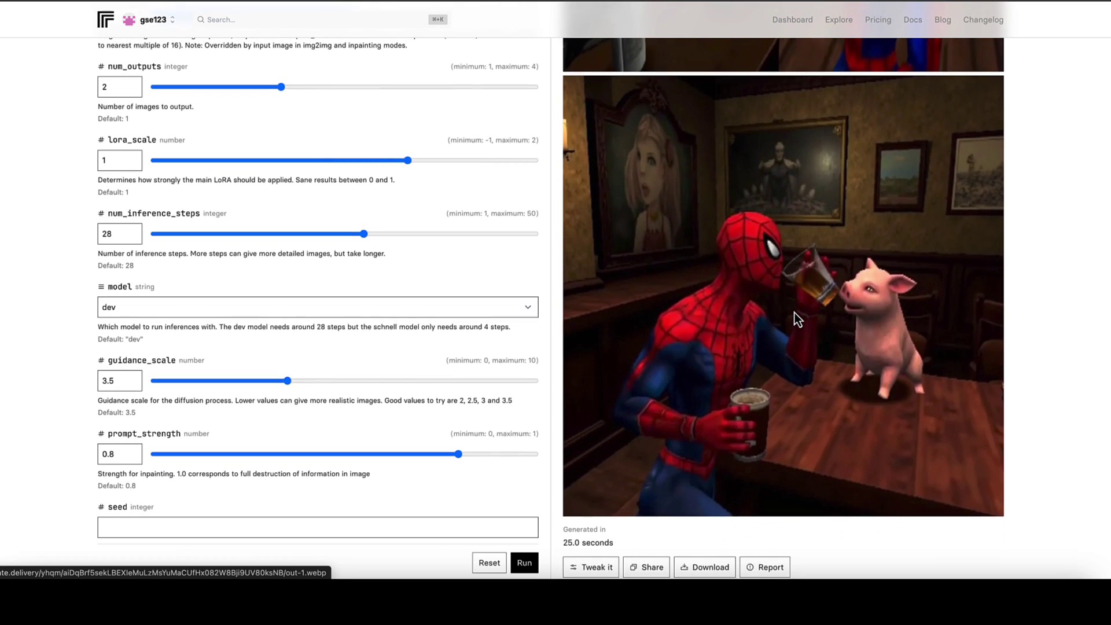